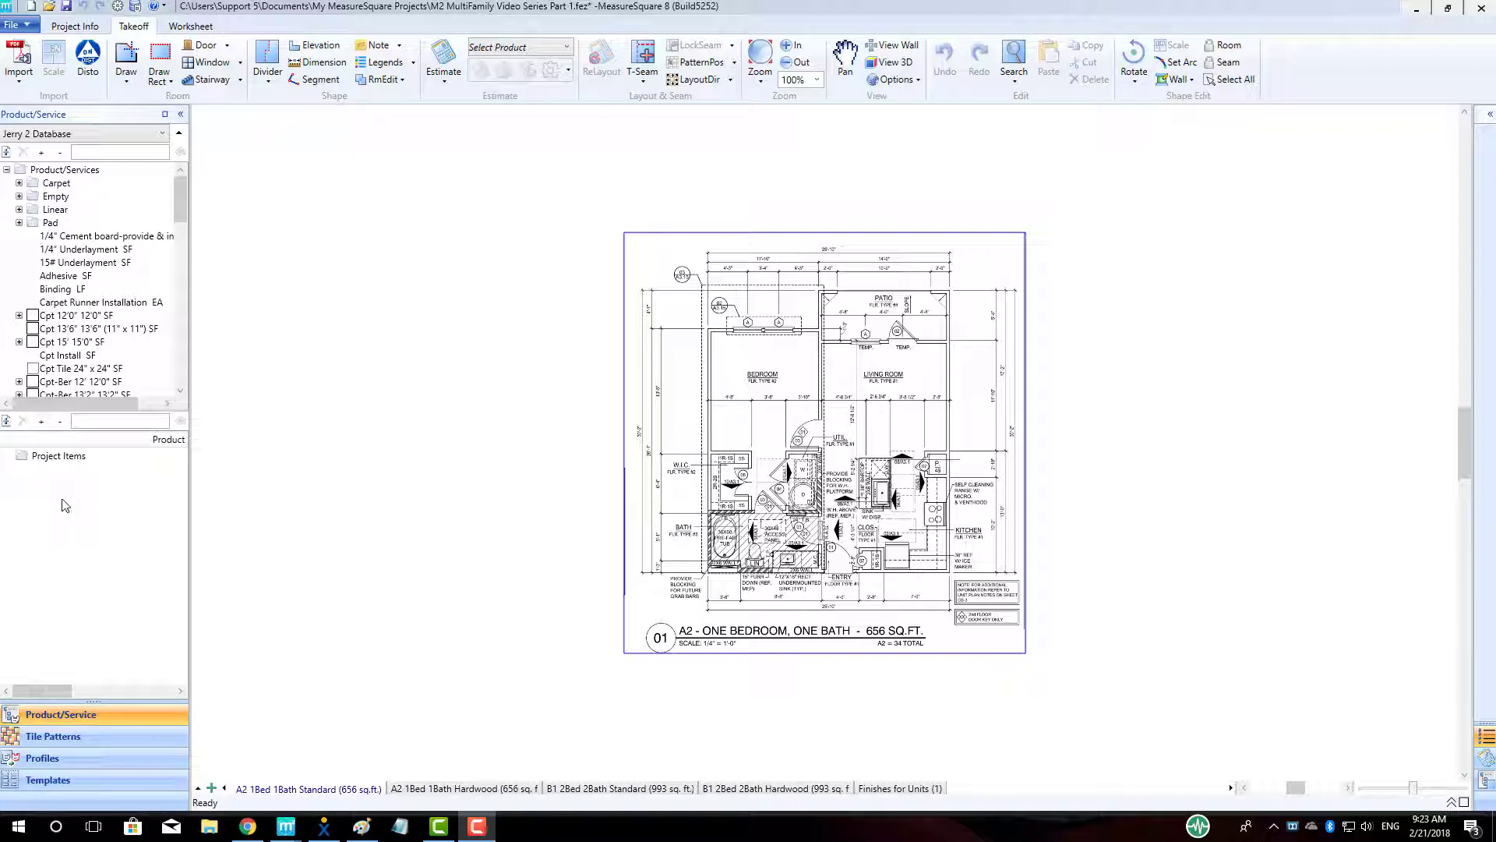
# Create a Broadloom carpet item (12'0" SY), colour it light green, and save it.
pyautogui.click(7, 422)
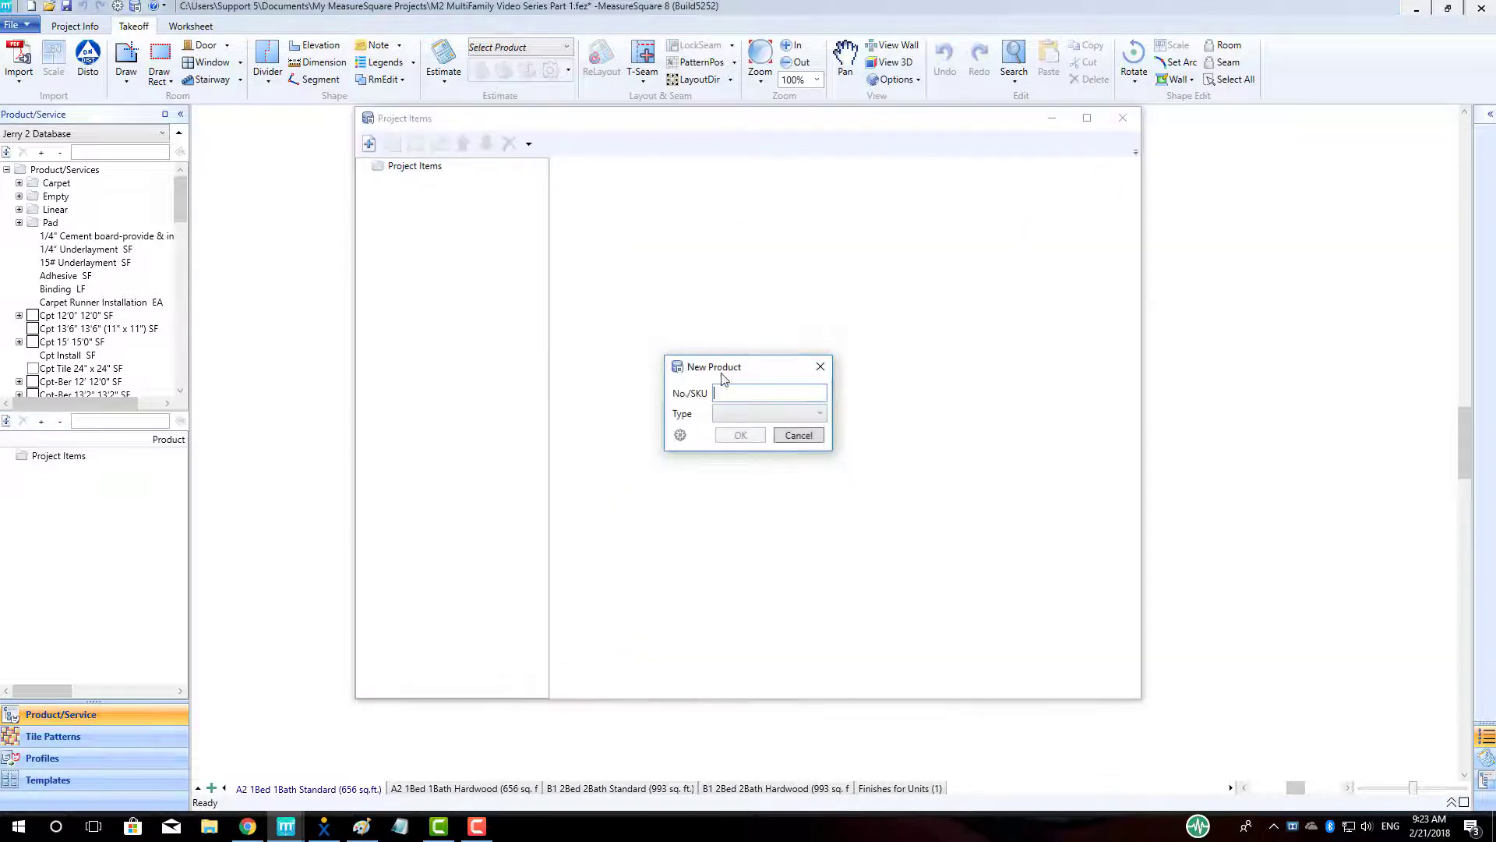
pyautogui.click(786, 414)
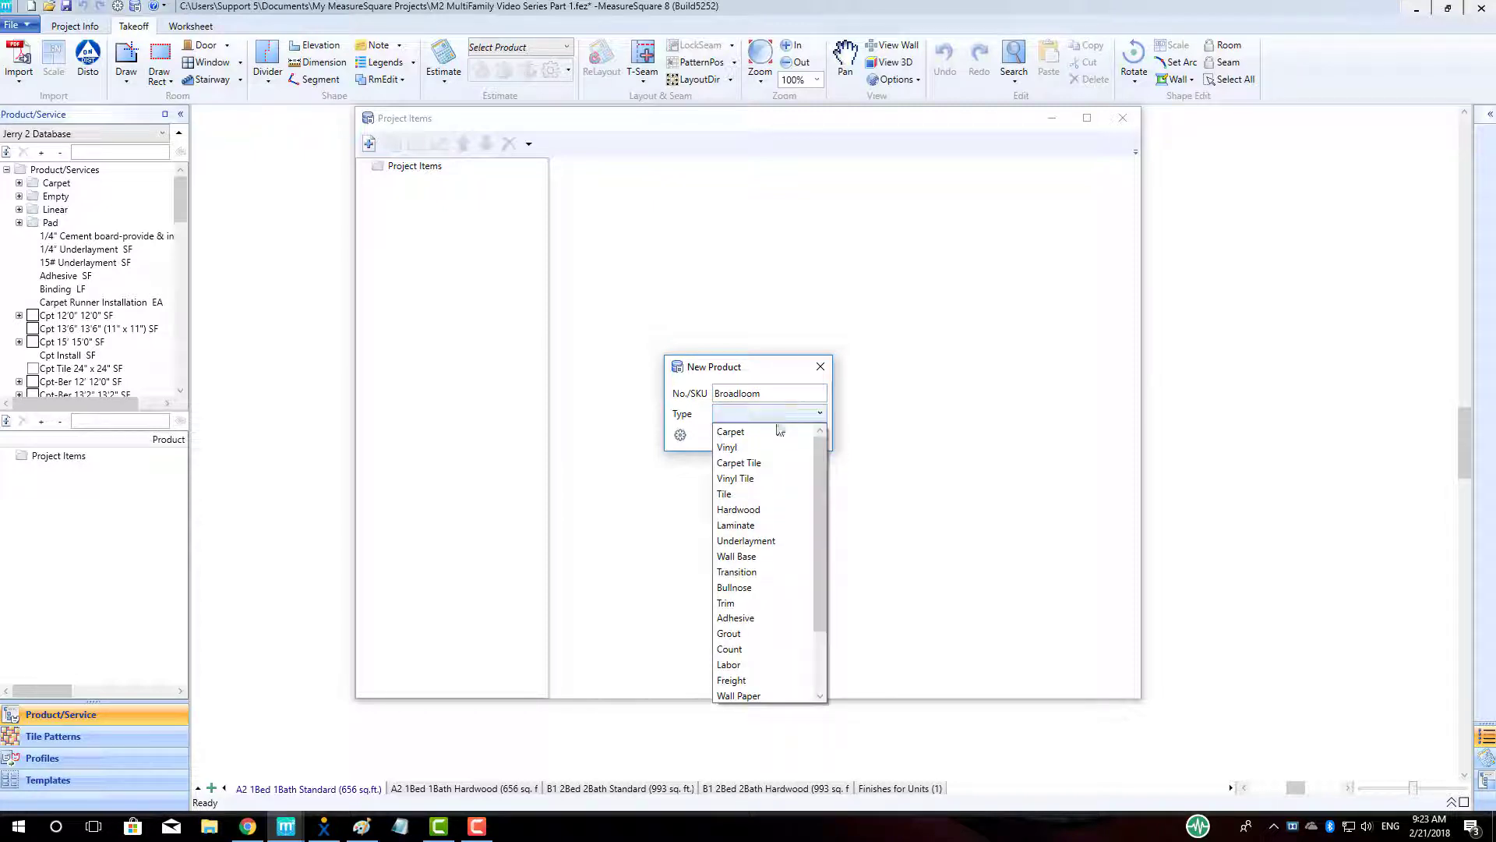
pyautogui.click(768, 429)
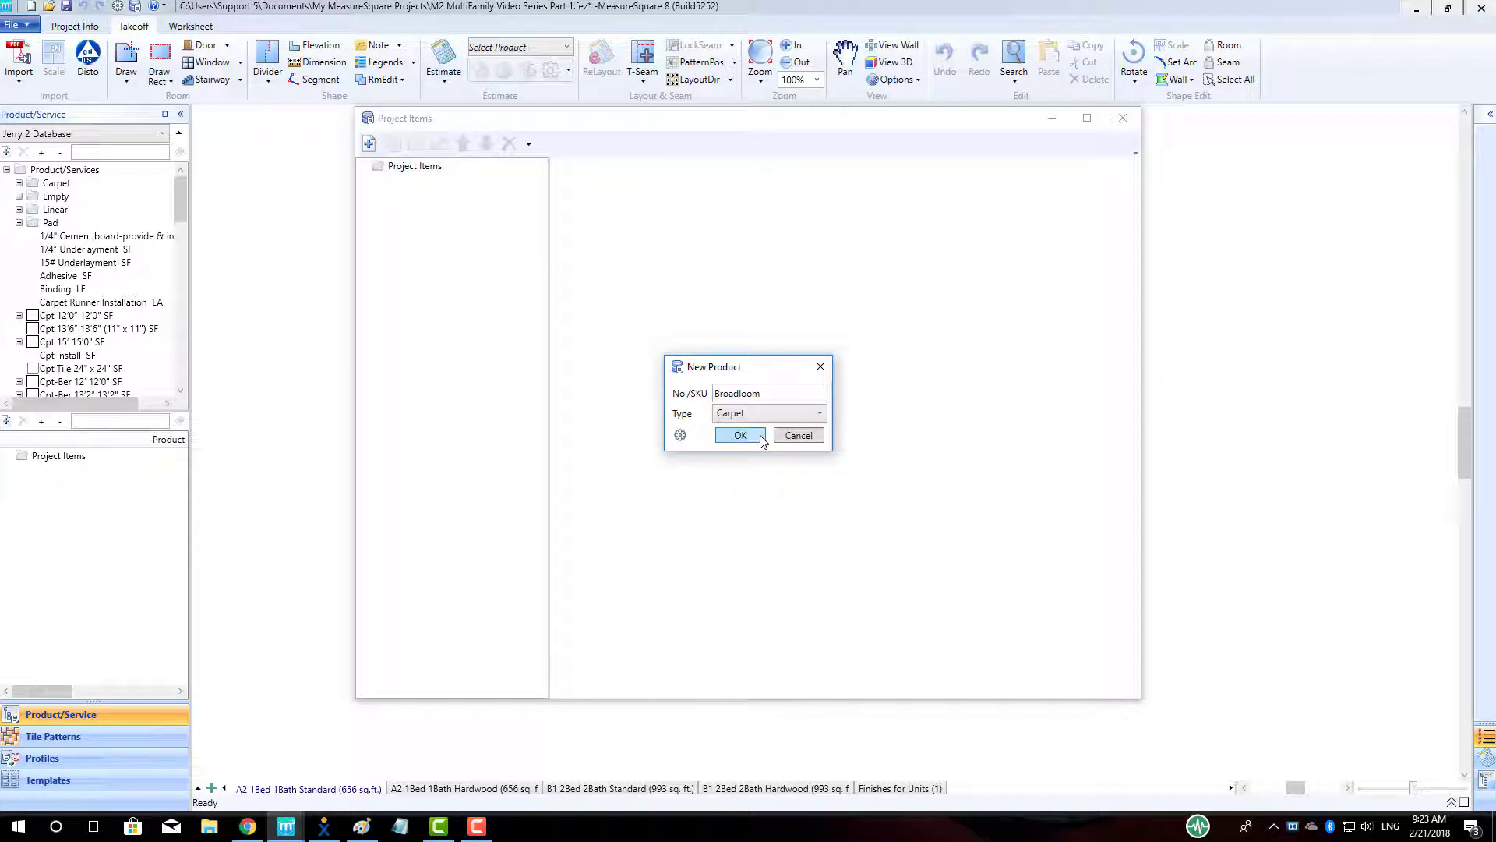
pyautogui.click(759, 434)
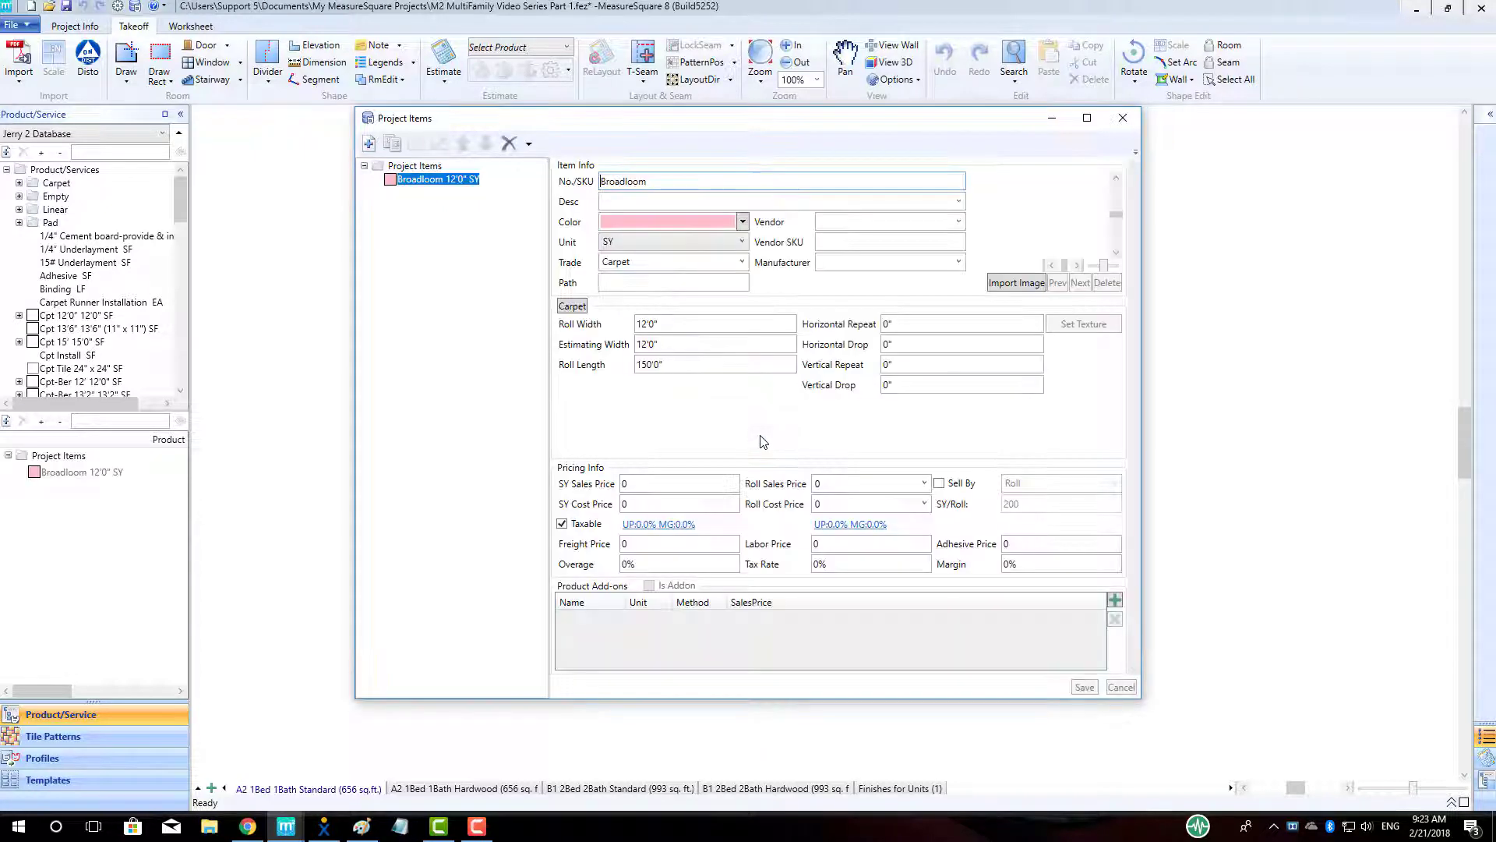
pyautogui.click(742, 222)
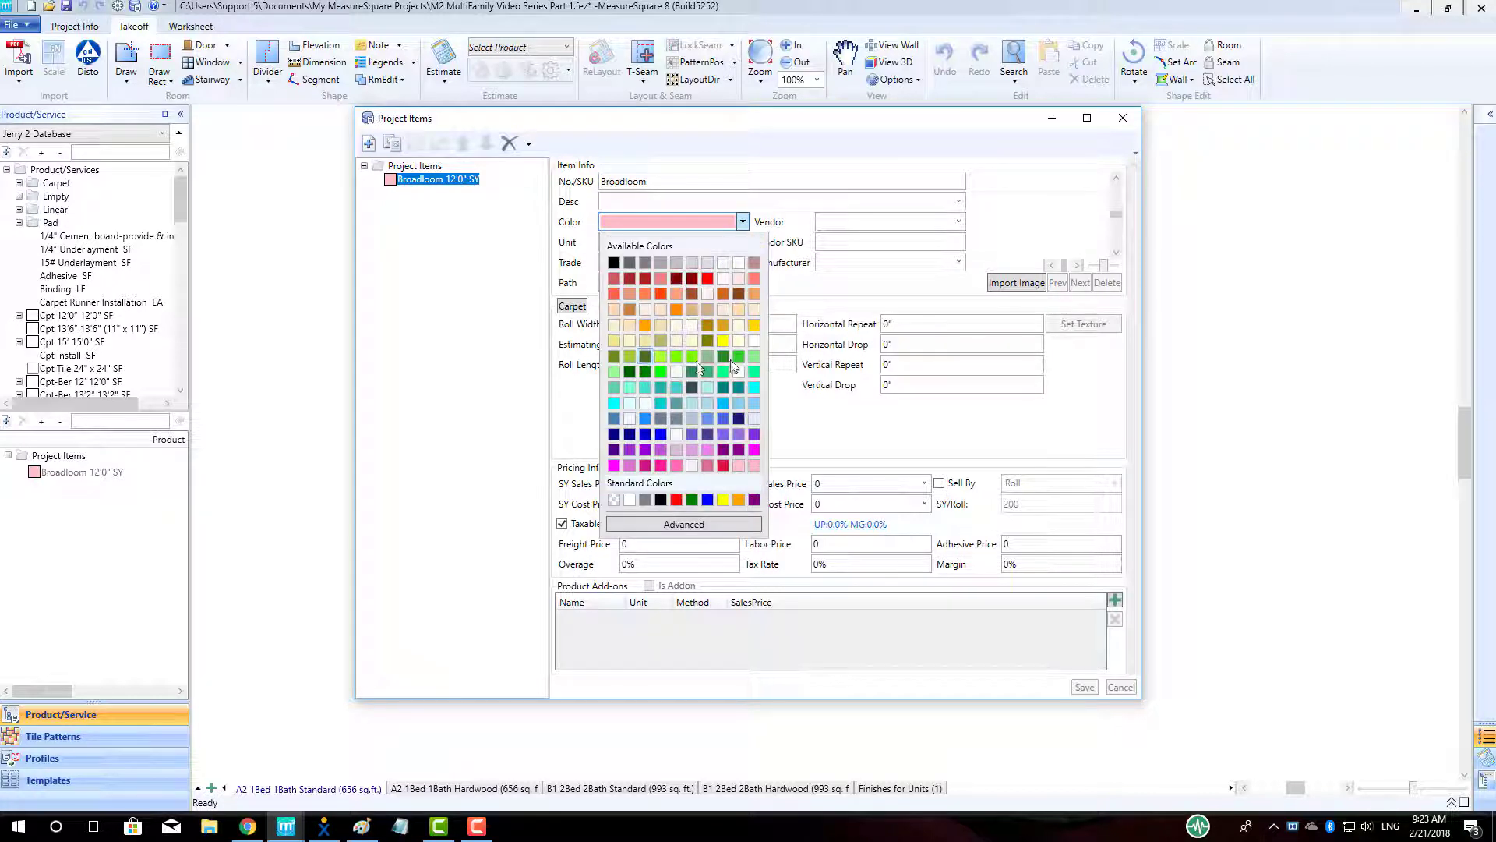
pyautogui.click(754, 356)
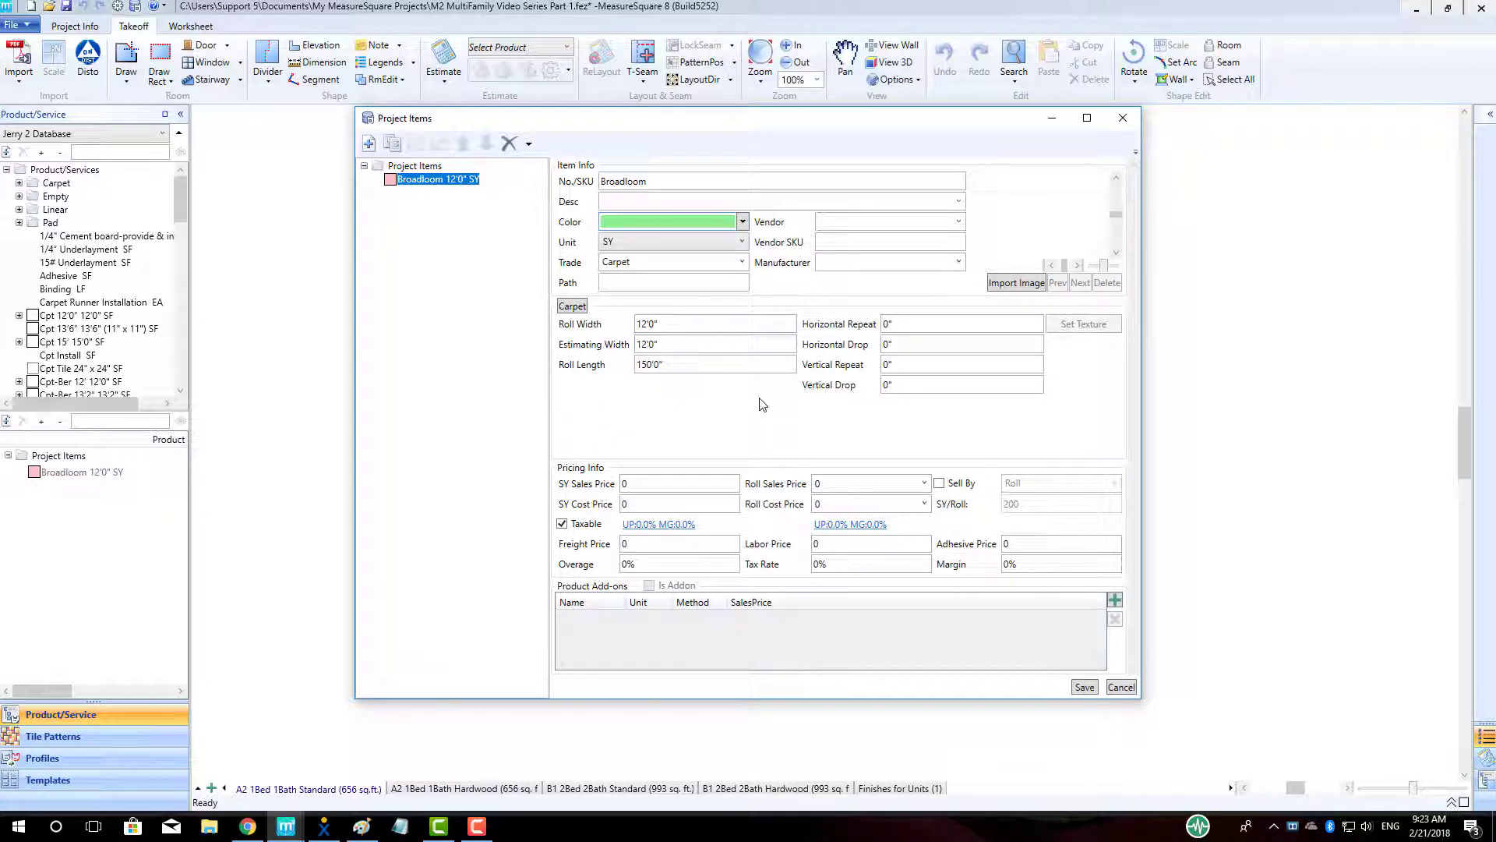
pyautogui.click(1084, 689)
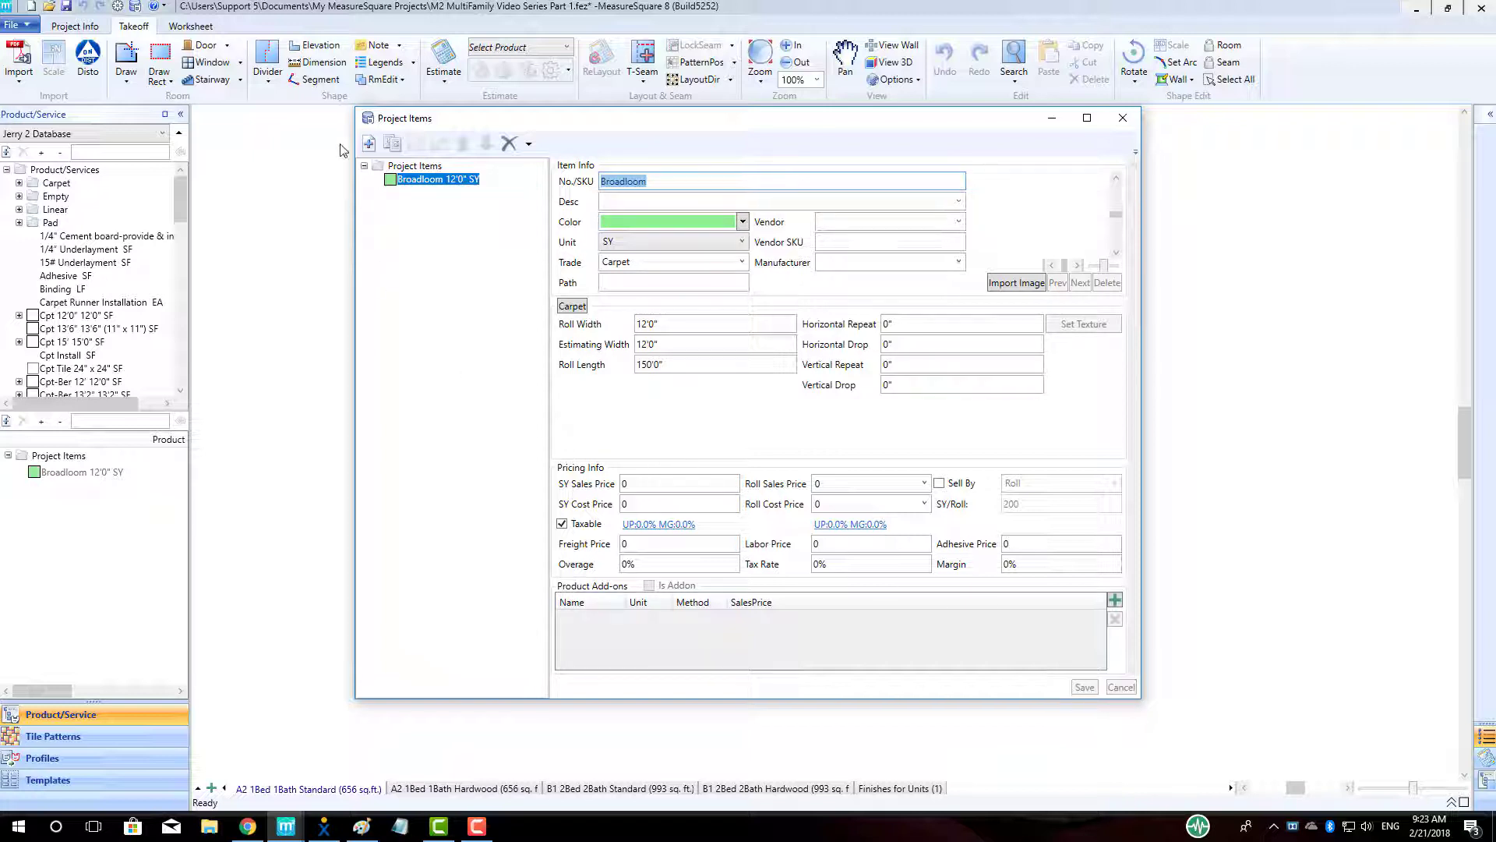
# Create a Pad underlayment item in SF with Is Addon ticked, and save it.
pyautogui.click(370, 145)
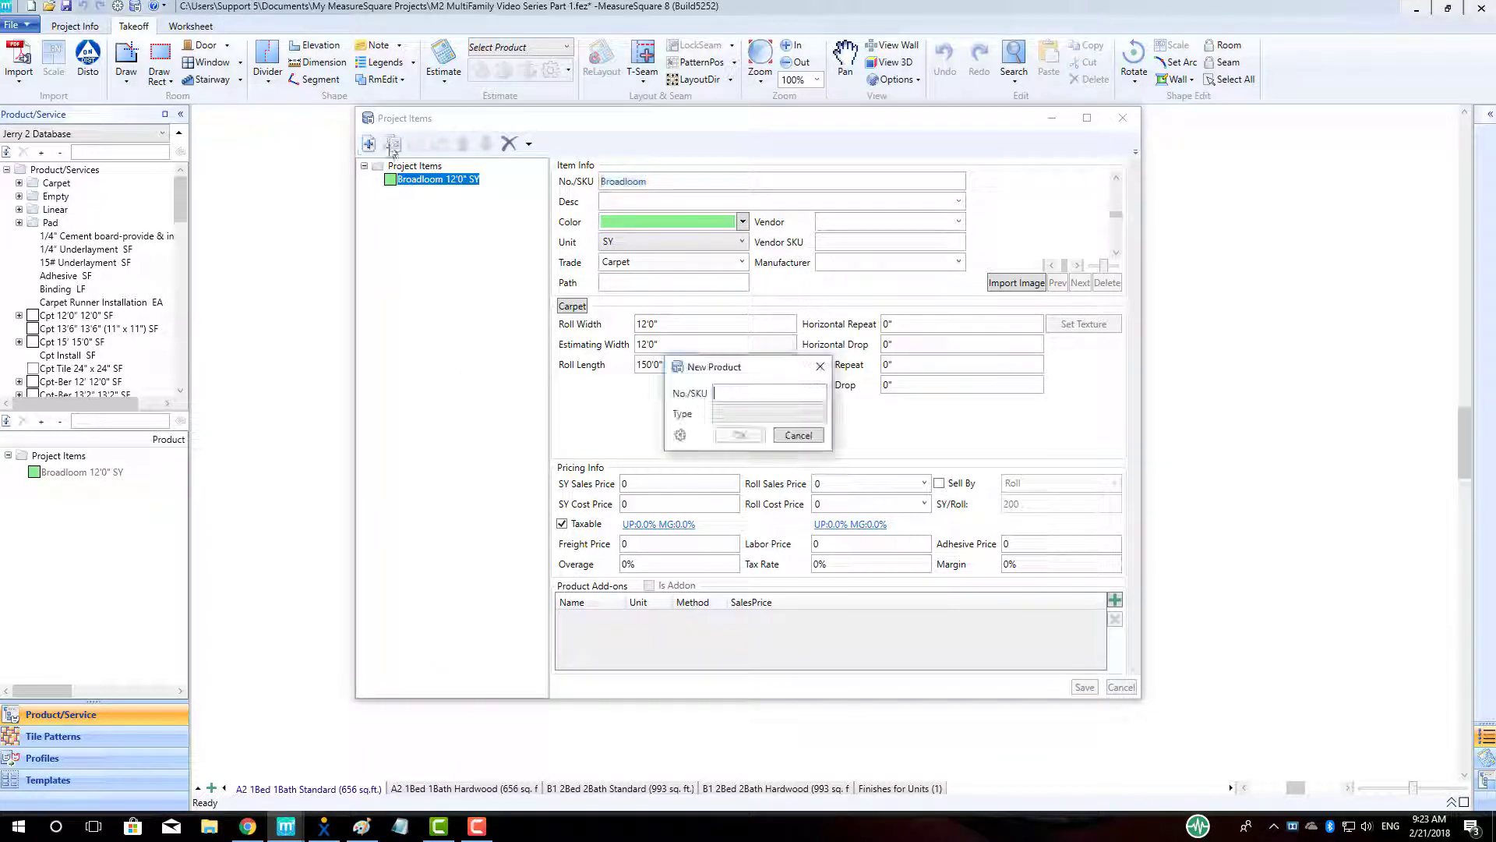
pyautogui.click(736, 414)
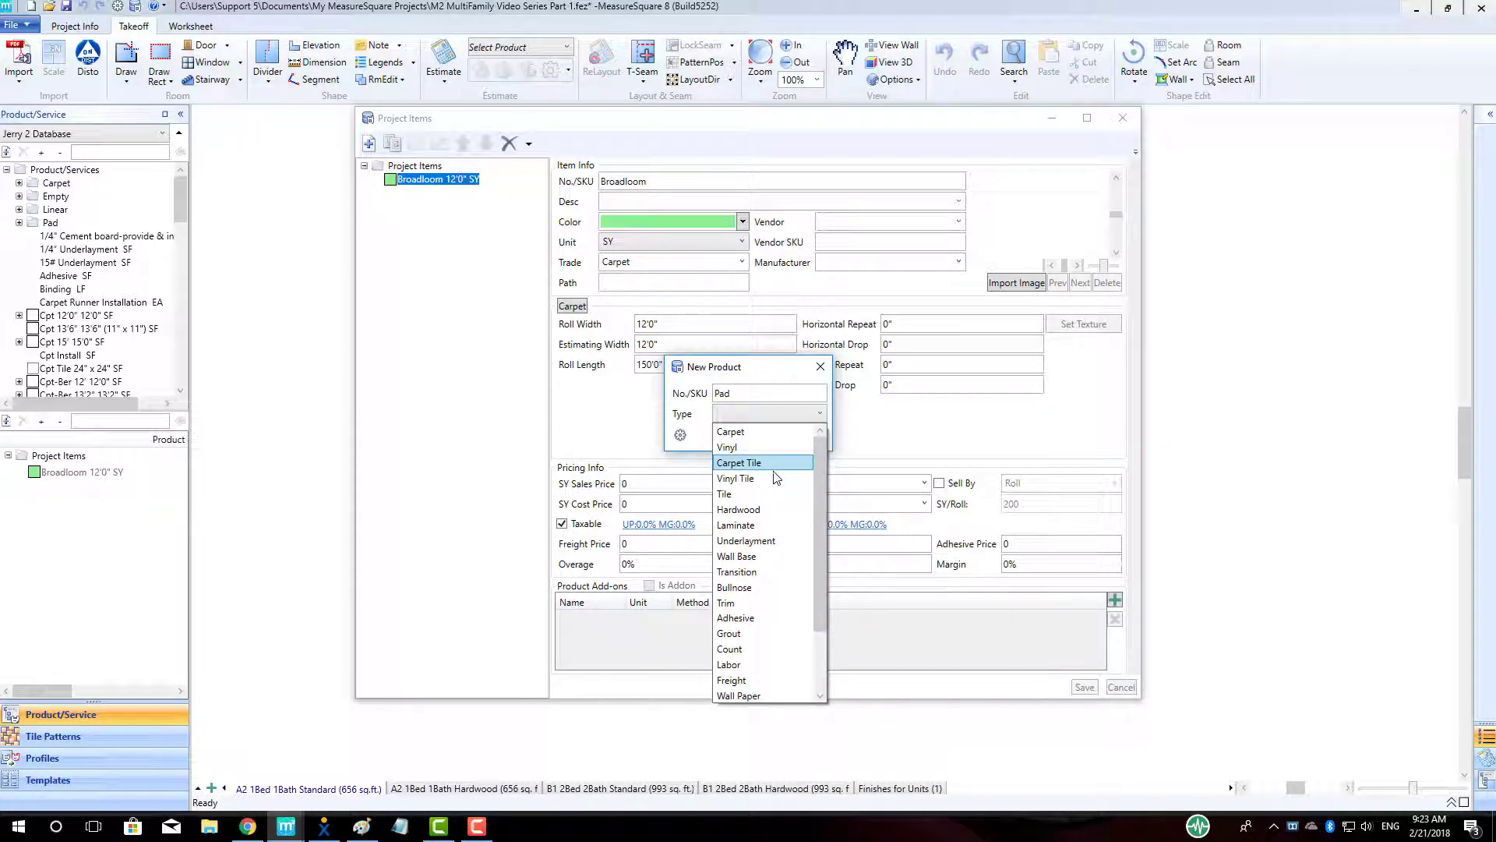
pyautogui.scroll(-2, 756, 566)
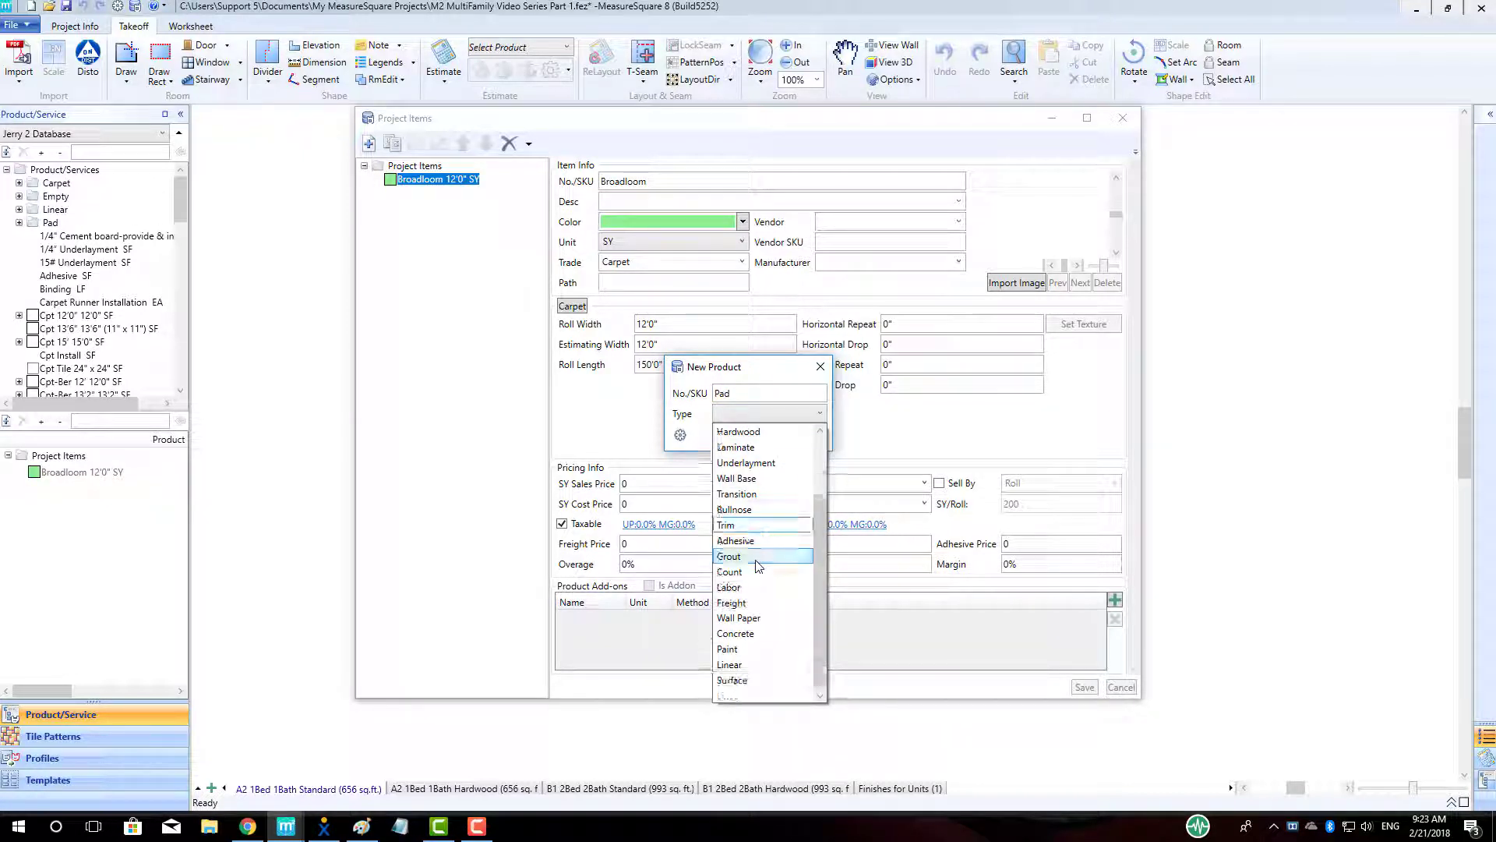
pyautogui.click(771, 465)
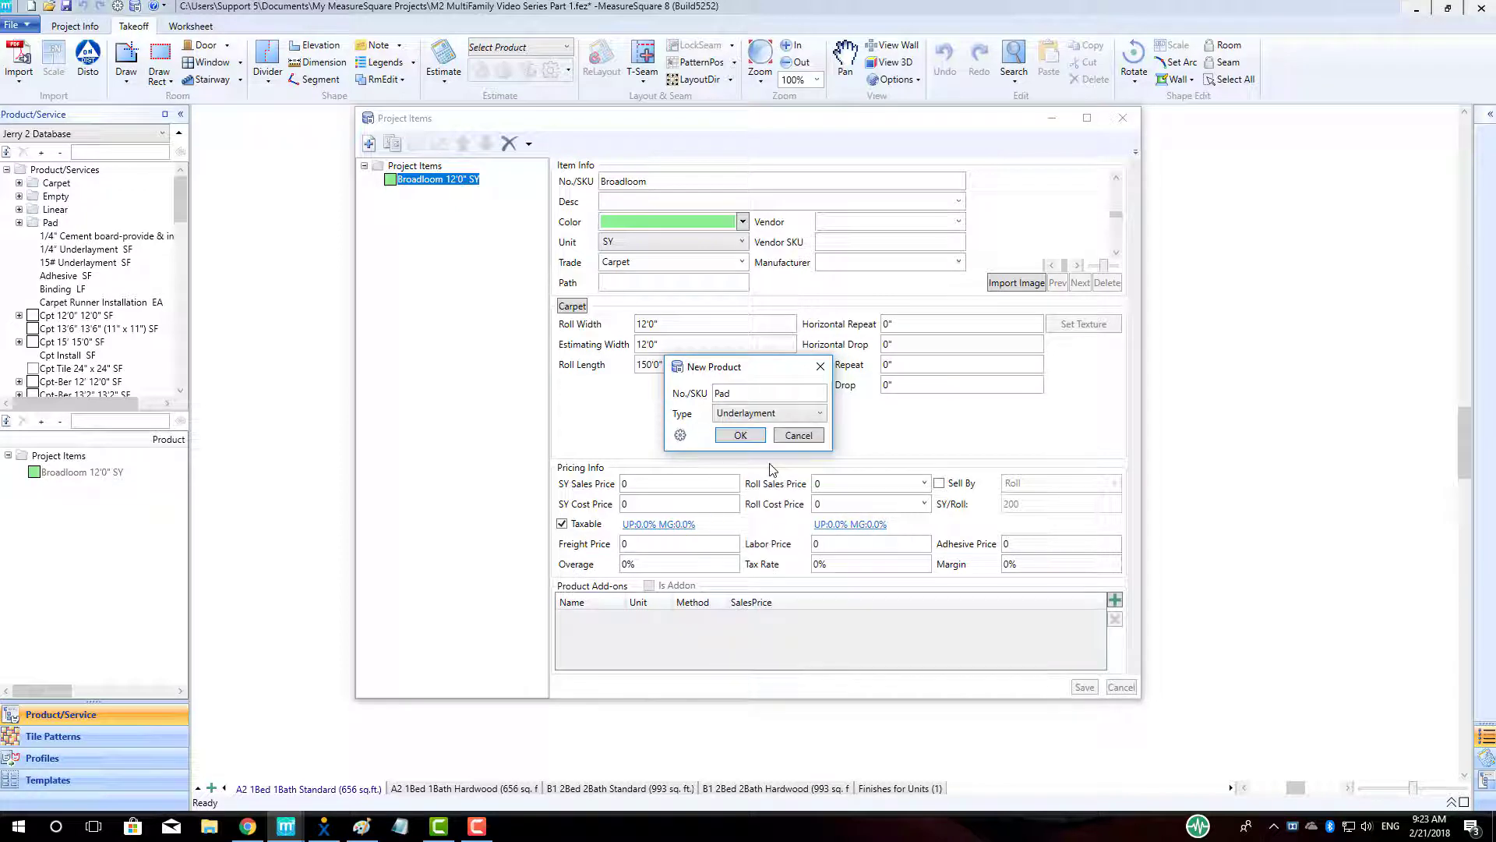
pyautogui.click(740, 435)
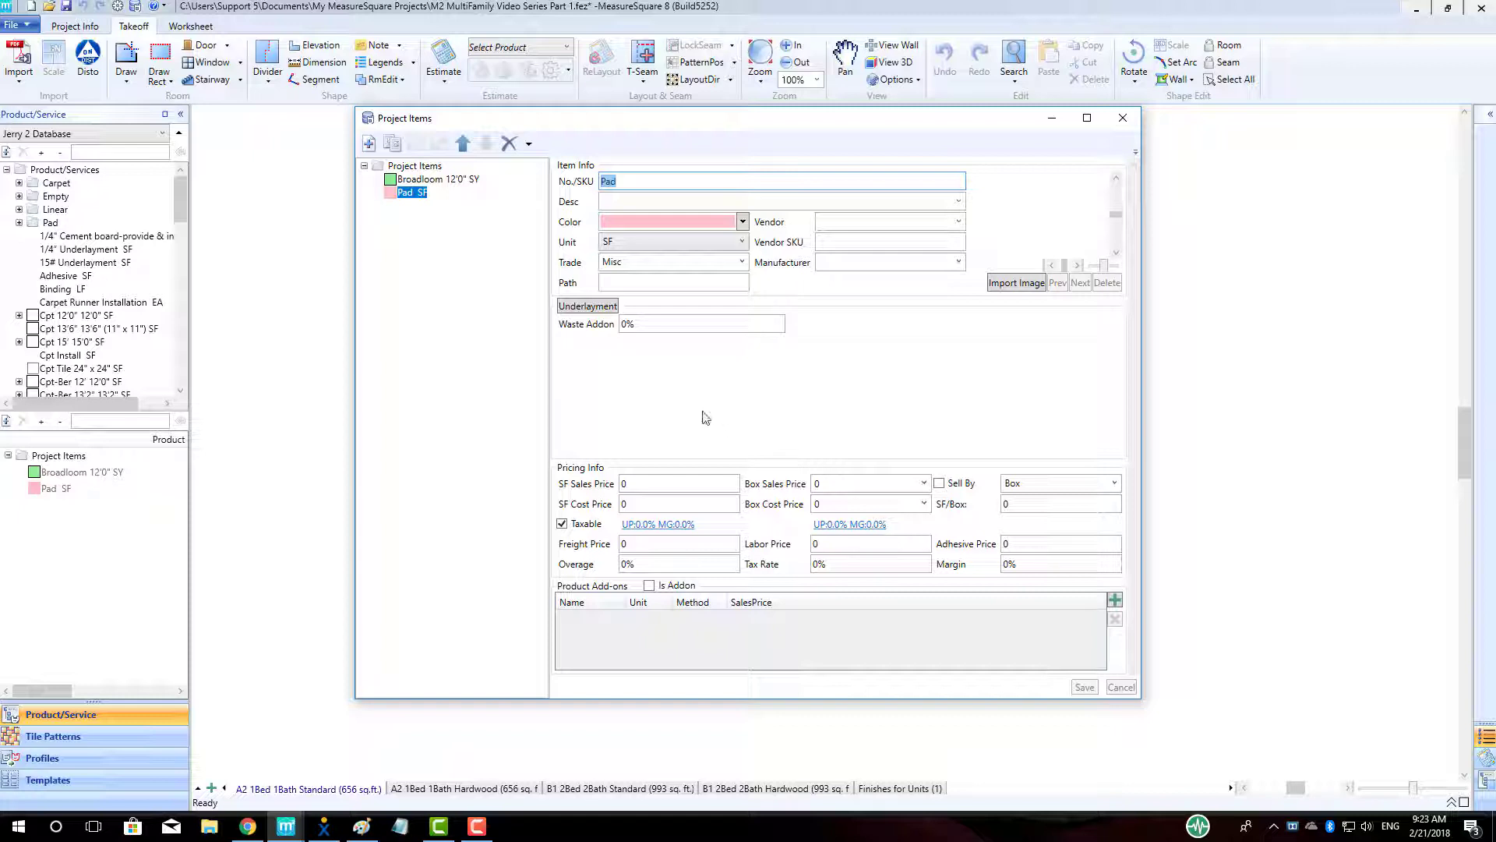
pyautogui.click(649, 586)
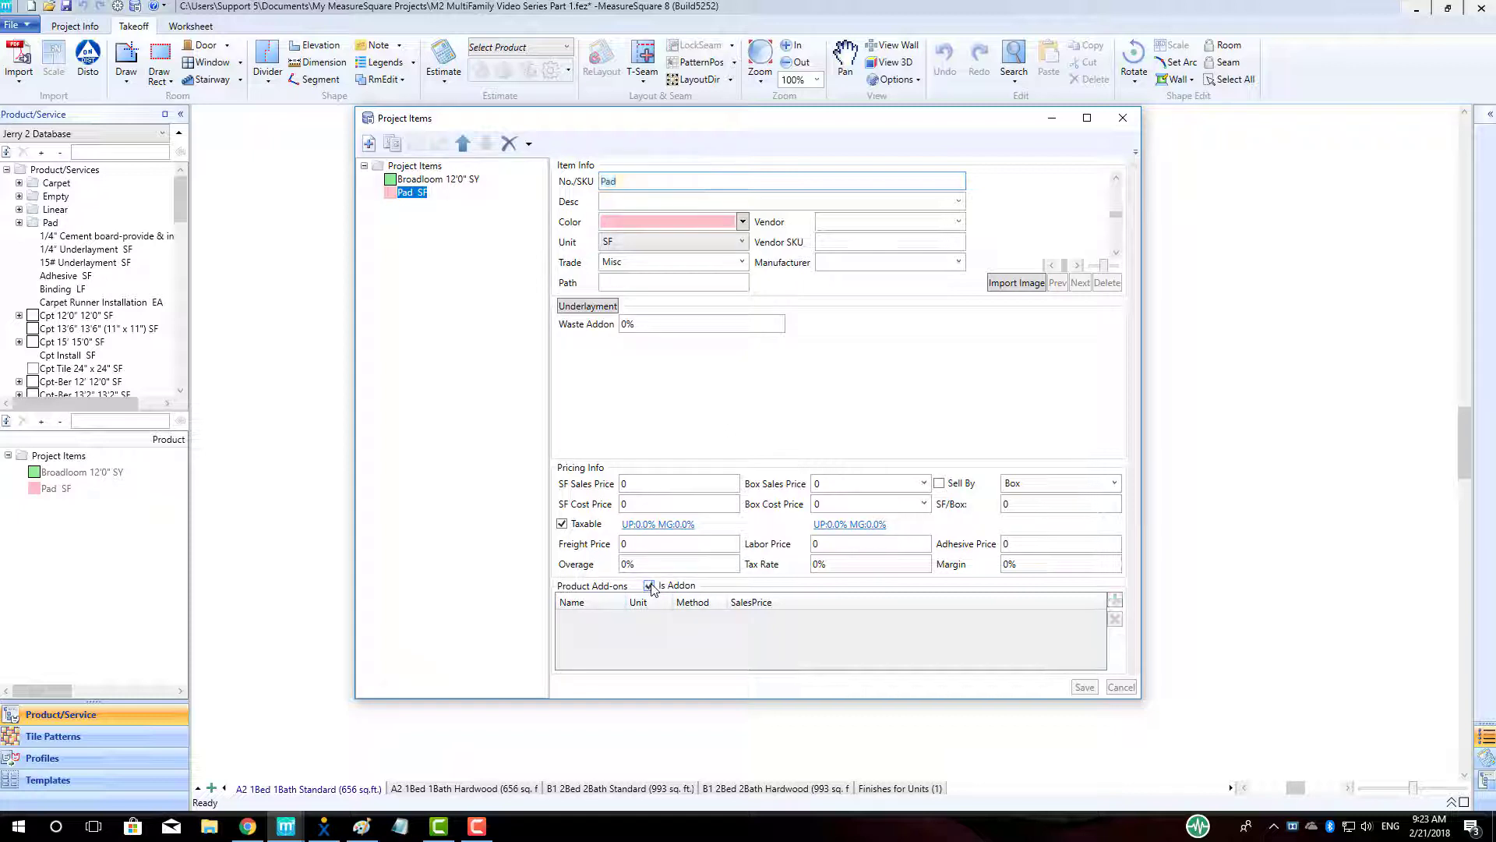
pyautogui.click(1083, 687)
# Give Broadloom a Pad SF add-on using the Original Quantity method and save it.
pyautogui.click(438, 180)
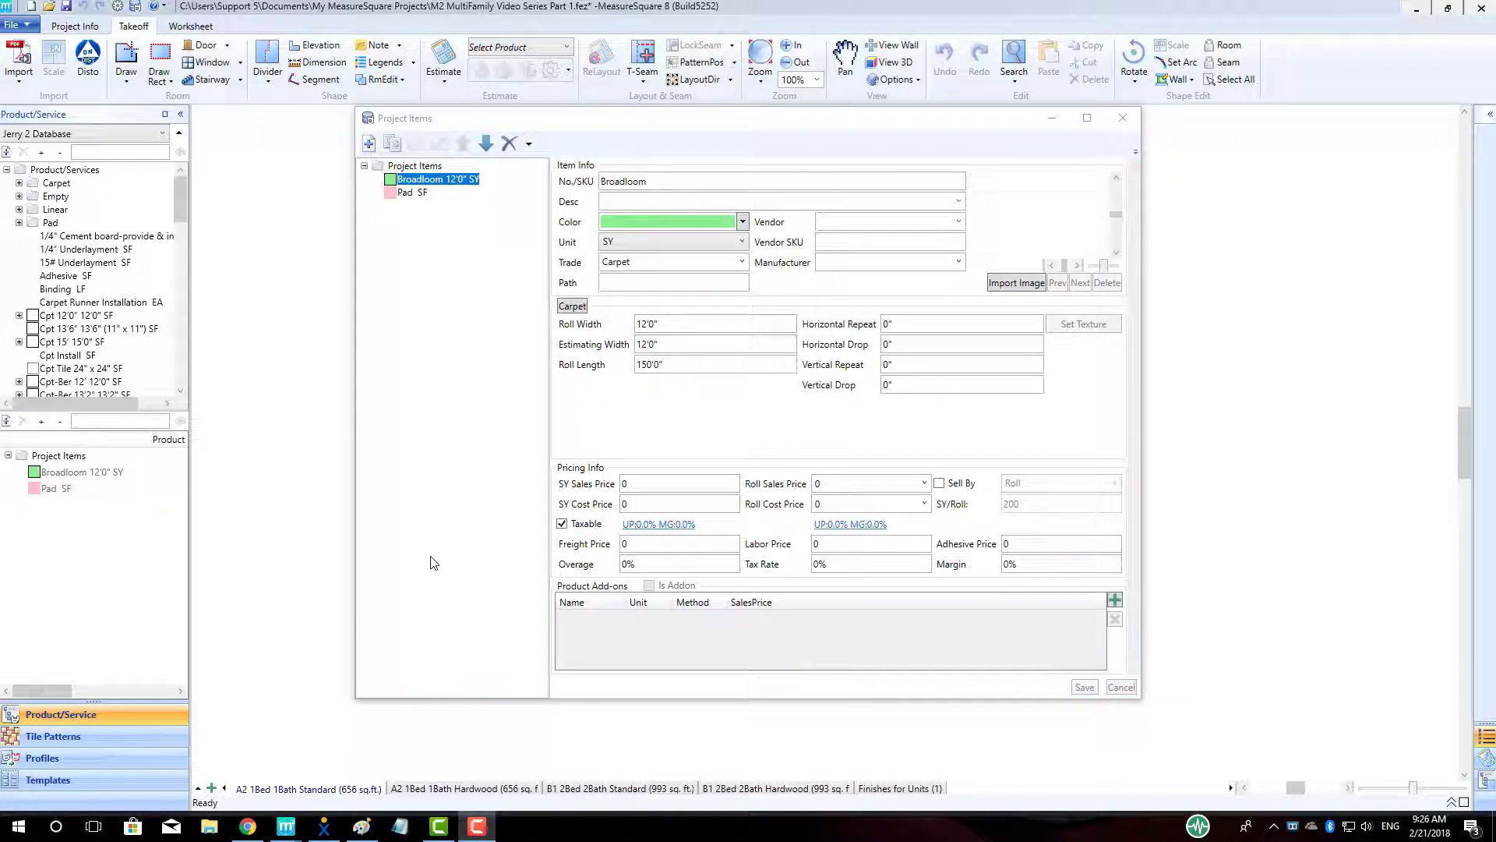
pyautogui.click(1115, 601)
pyautogui.click(737, 412)
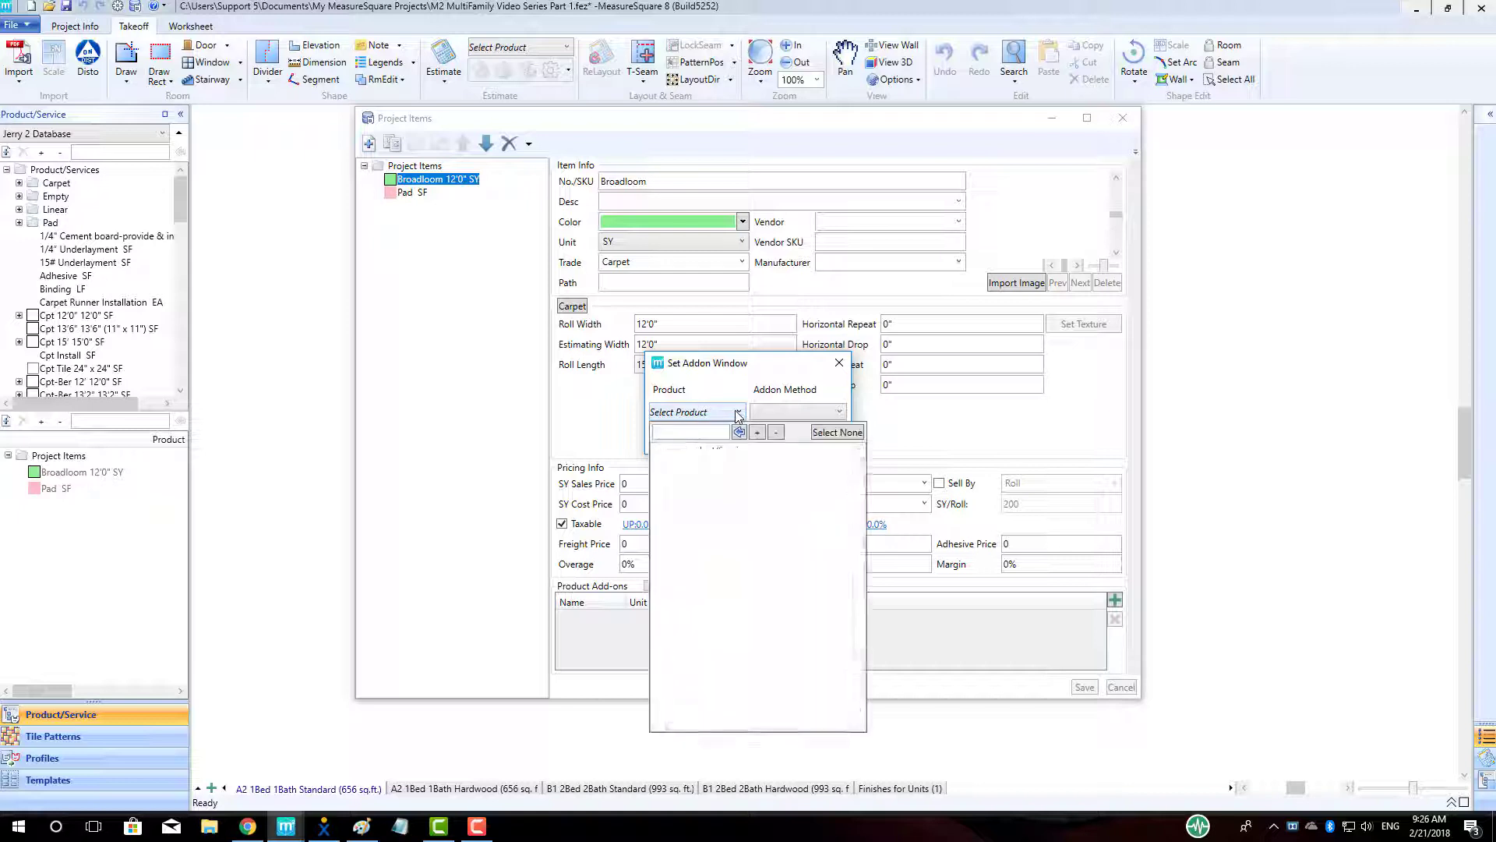
pyautogui.scroll(-5, 704, 499)
pyautogui.click(706, 705)
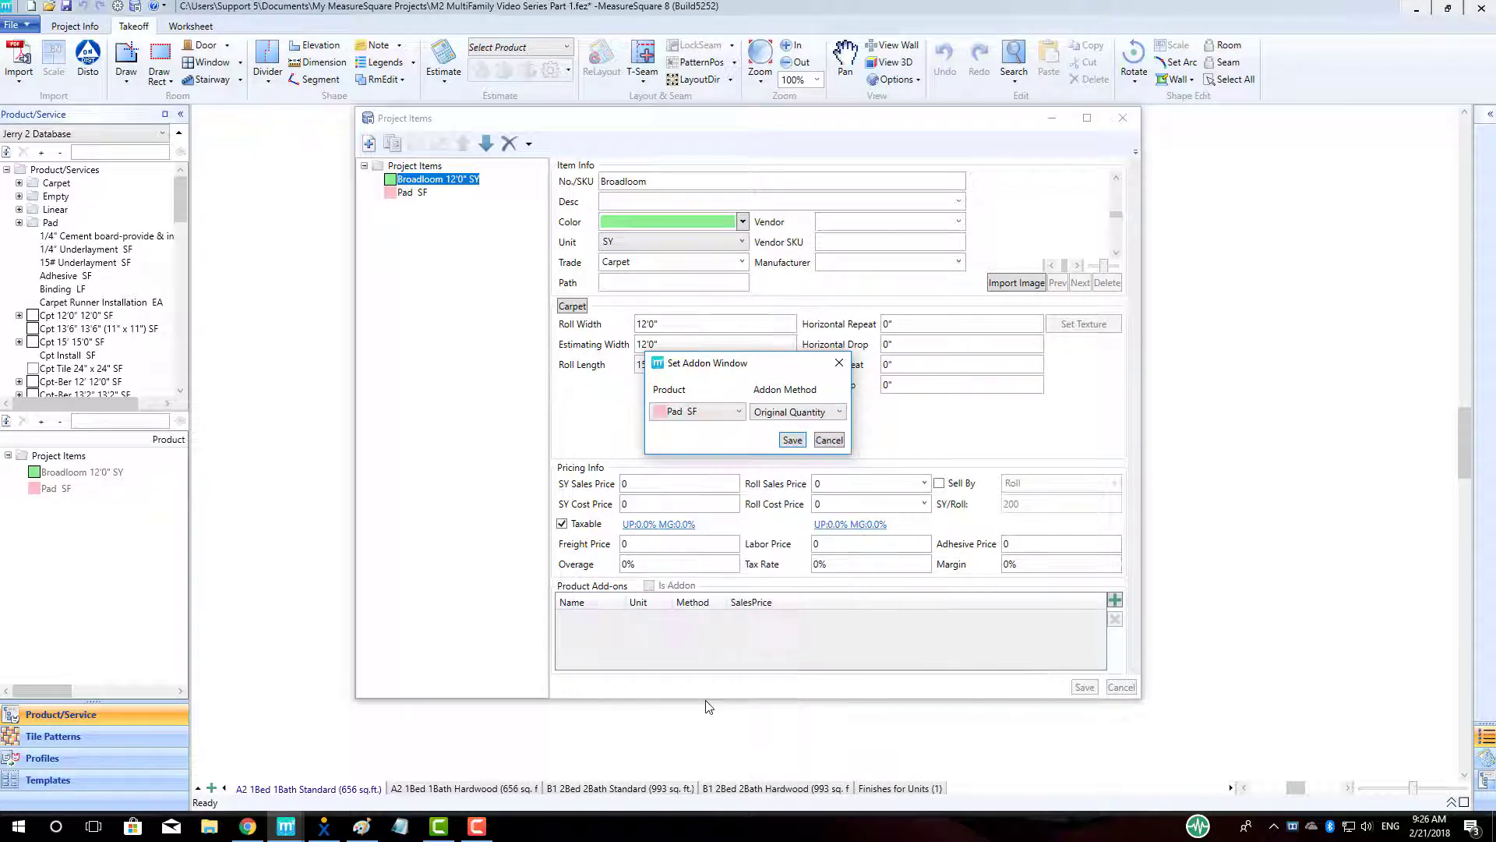
pyautogui.click(795, 413)
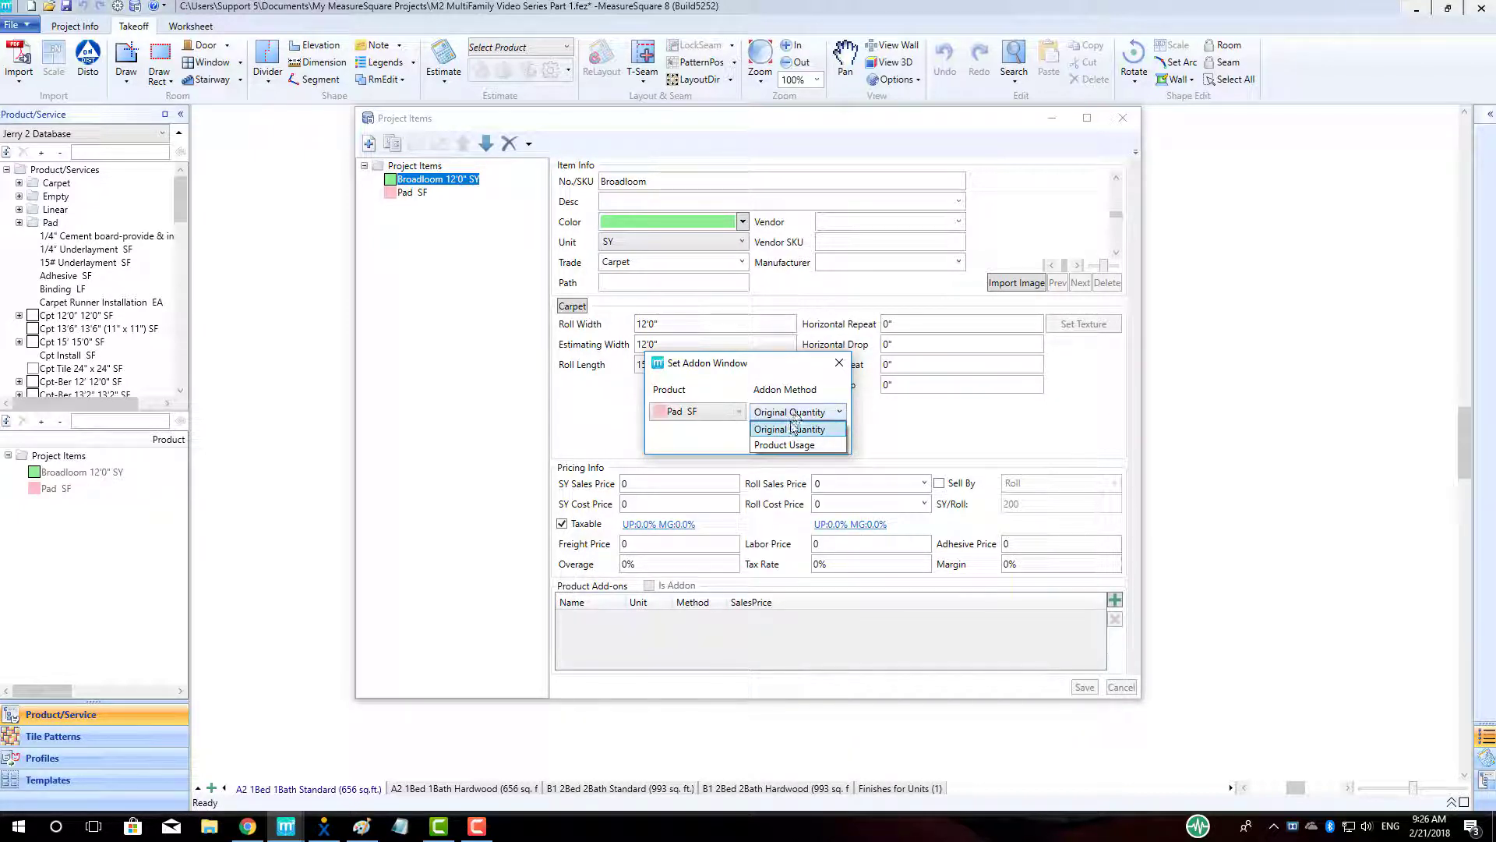
pyautogui.click(789, 428)
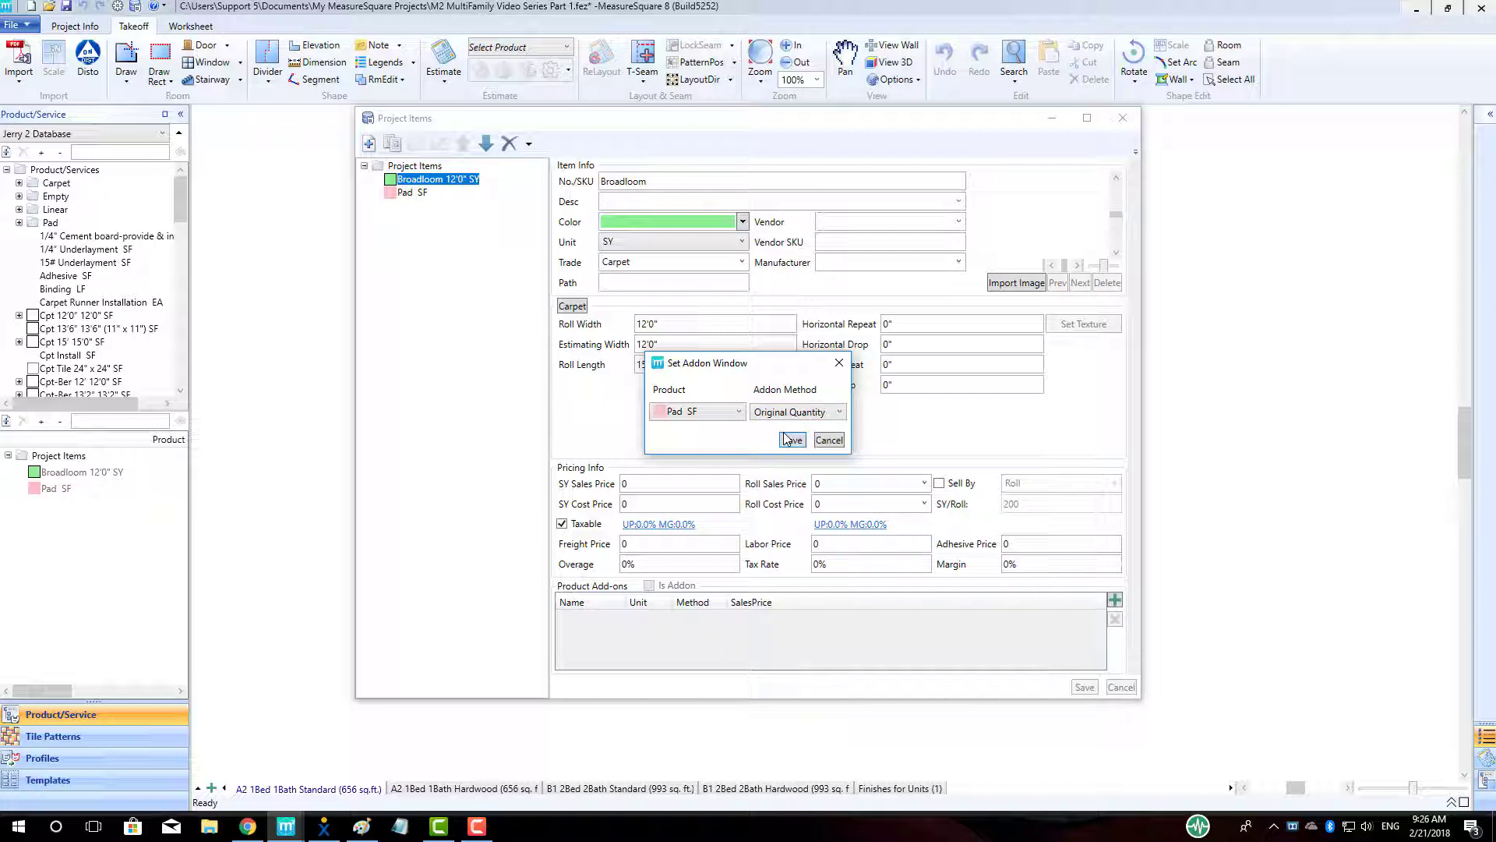
pyautogui.click(792, 441)
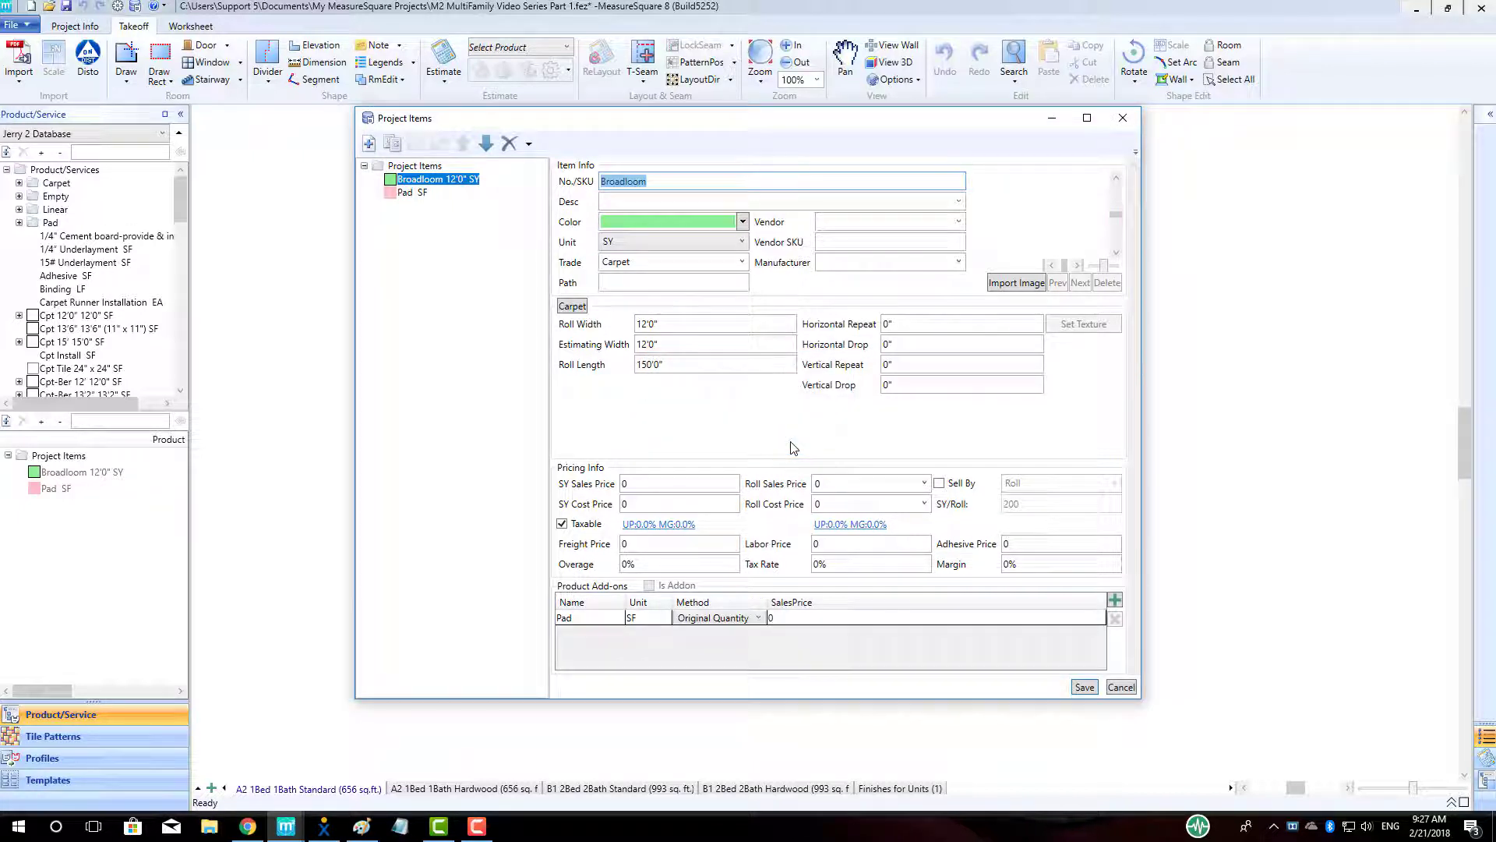
pyautogui.click(1083, 688)
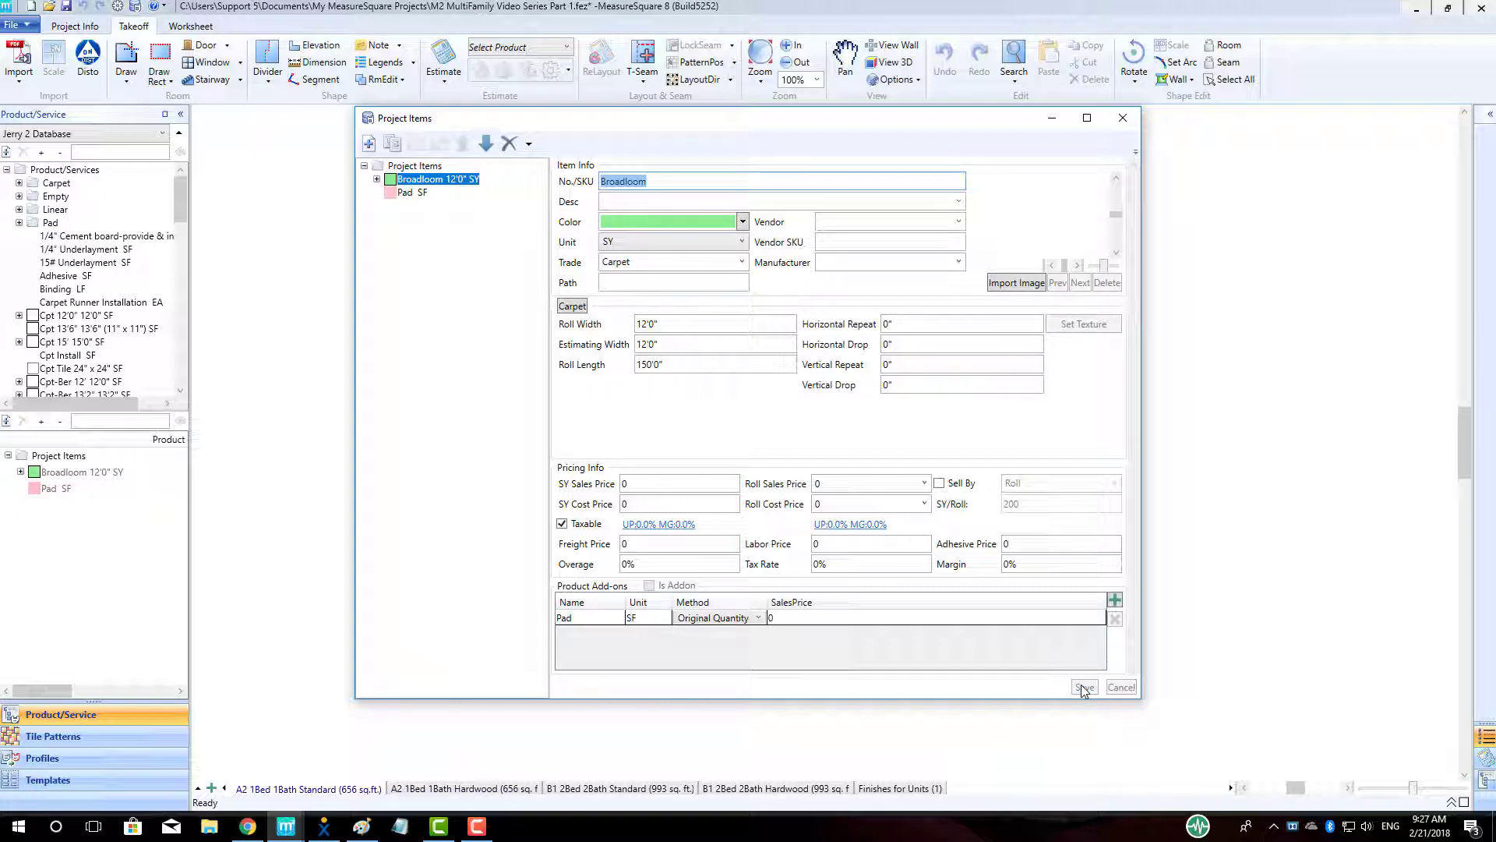
# Create a new Hardwood-type product item named Hardwood.
pyautogui.click(371, 142)
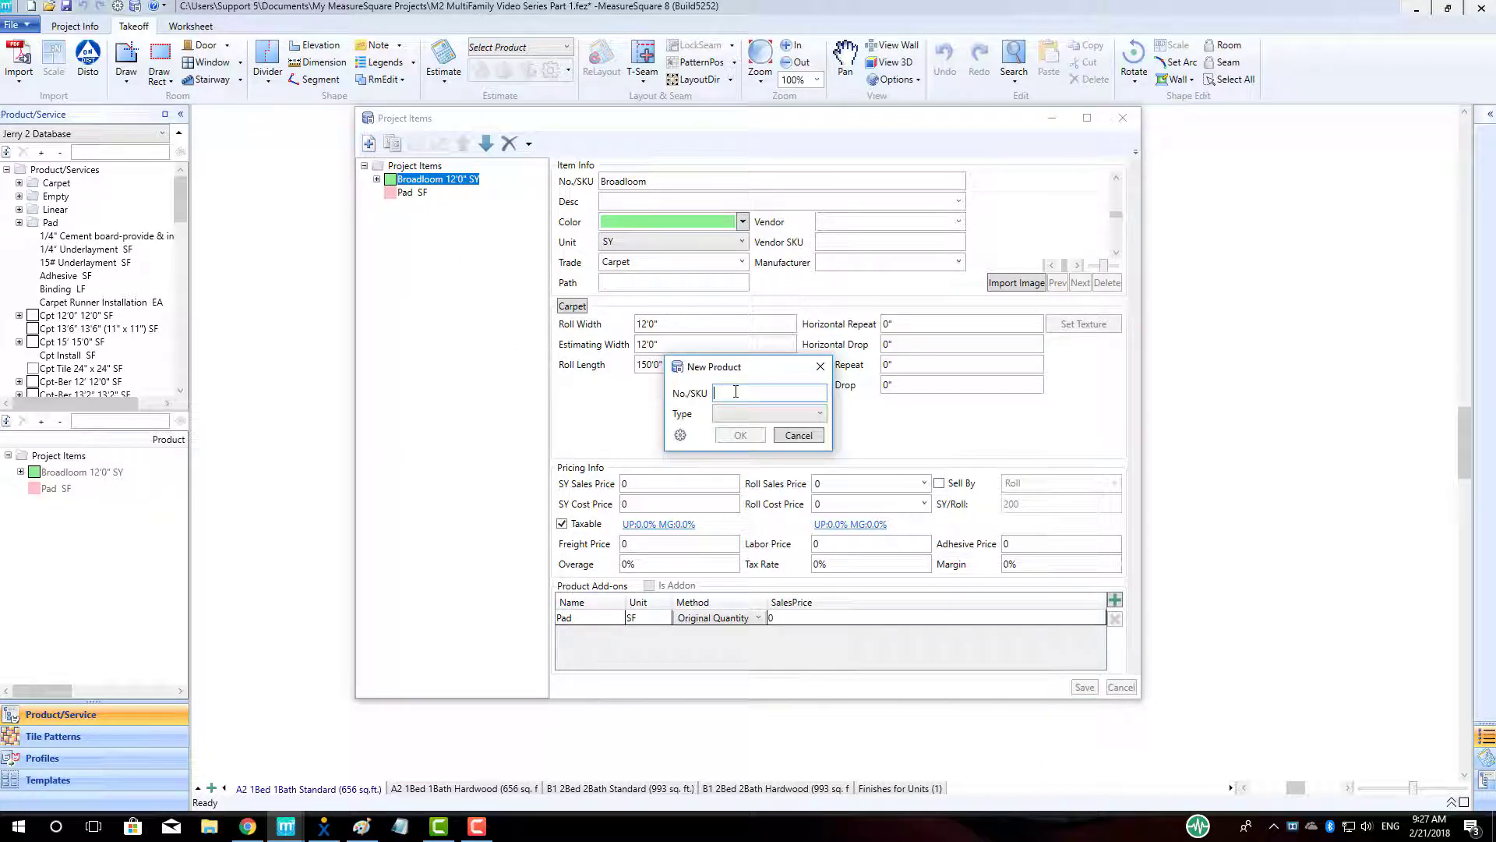
pyautogui.write('Hardwood')
pyautogui.click(812, 415)
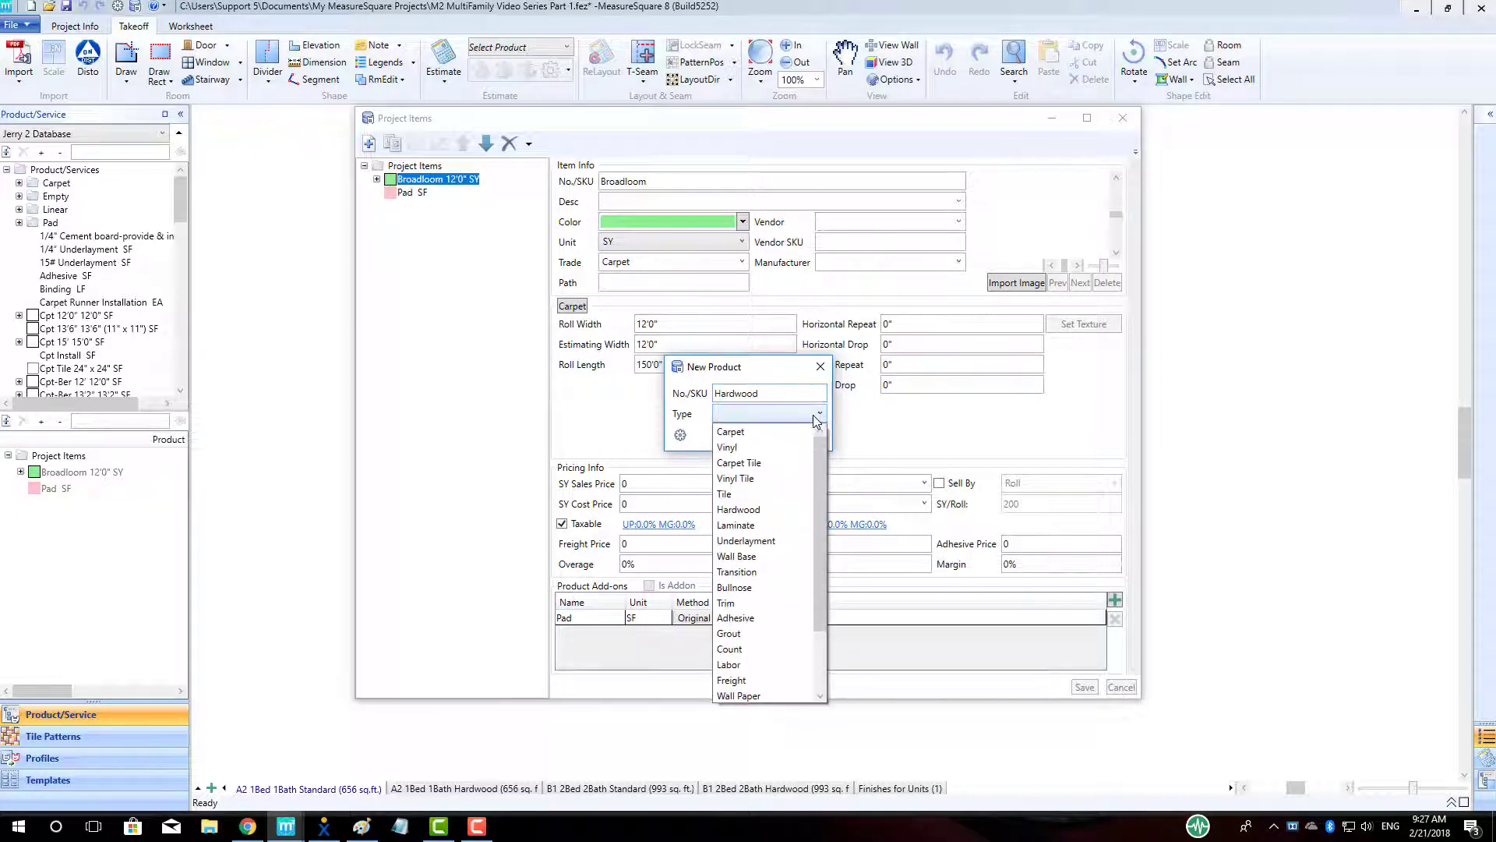
pyautogui.click(773, 509)
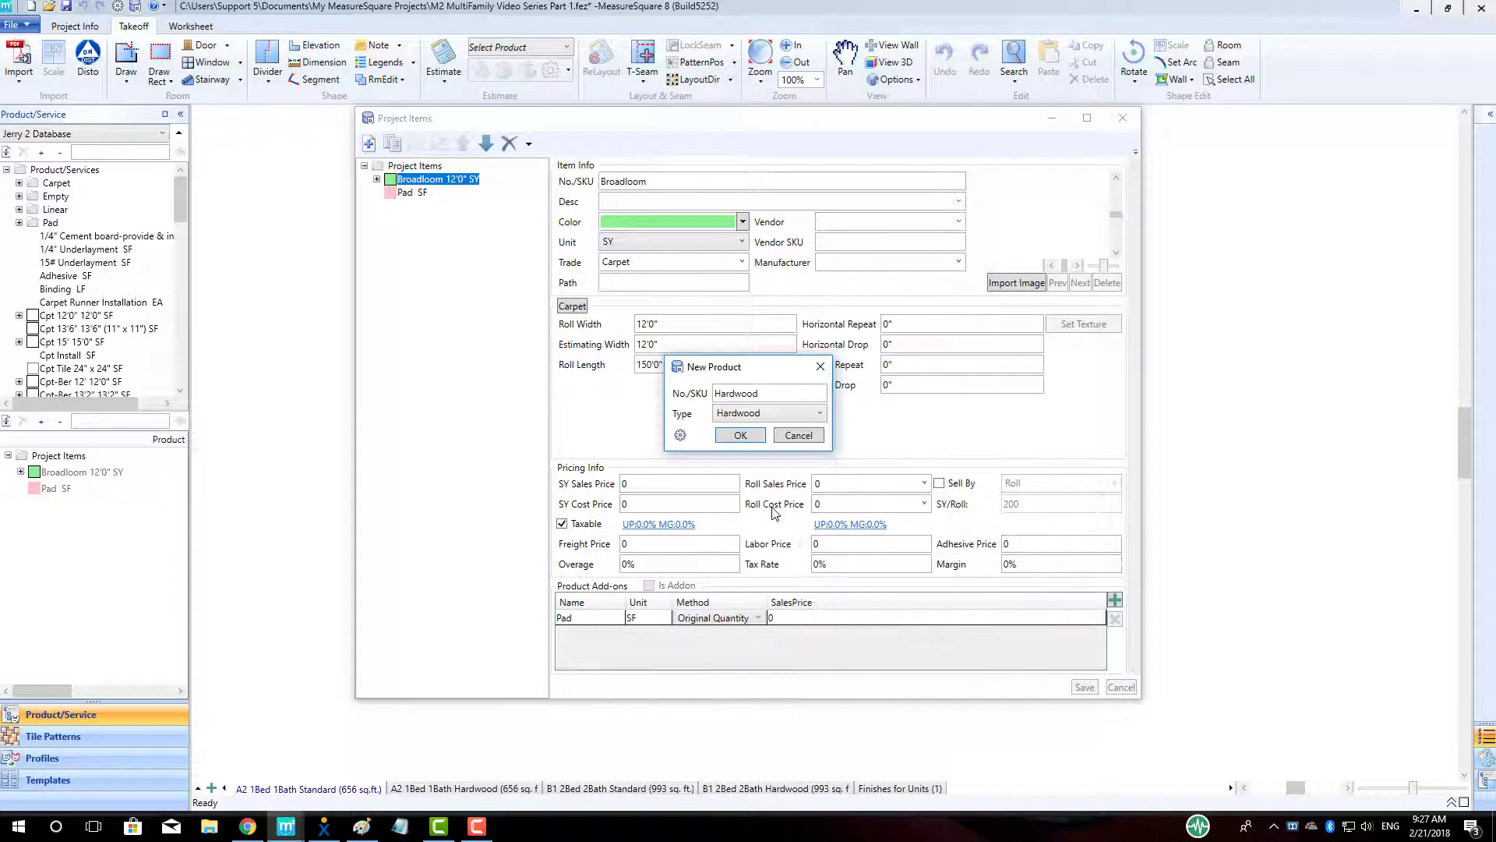
pyautogui.click(740, 435)
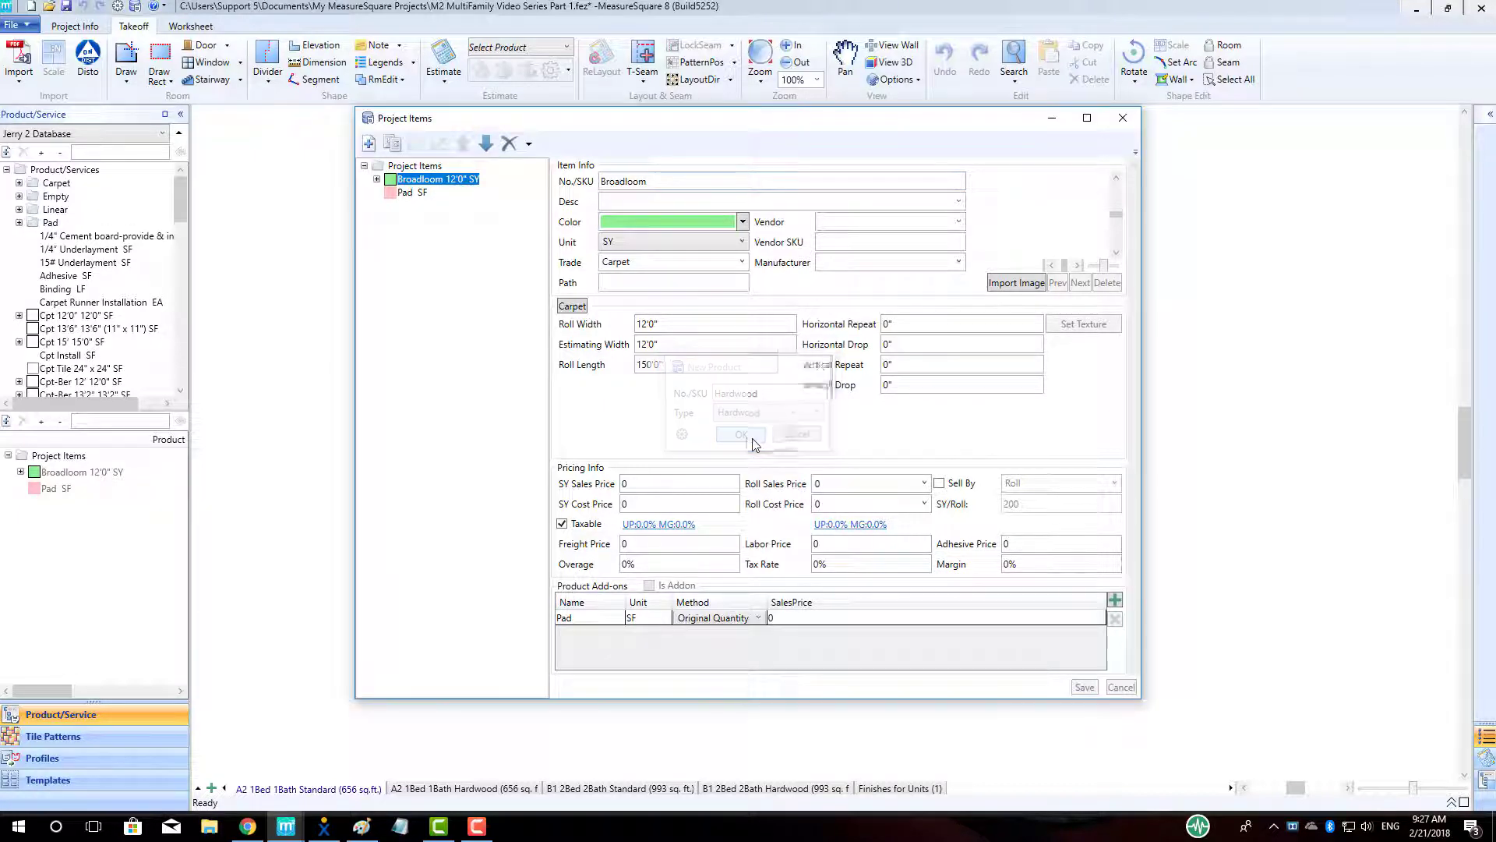
# Colour Hardwood 7" Peru orange, set its plank sizes to 4'0" long, save, and start another product.
pyautogui.click(743, 222)
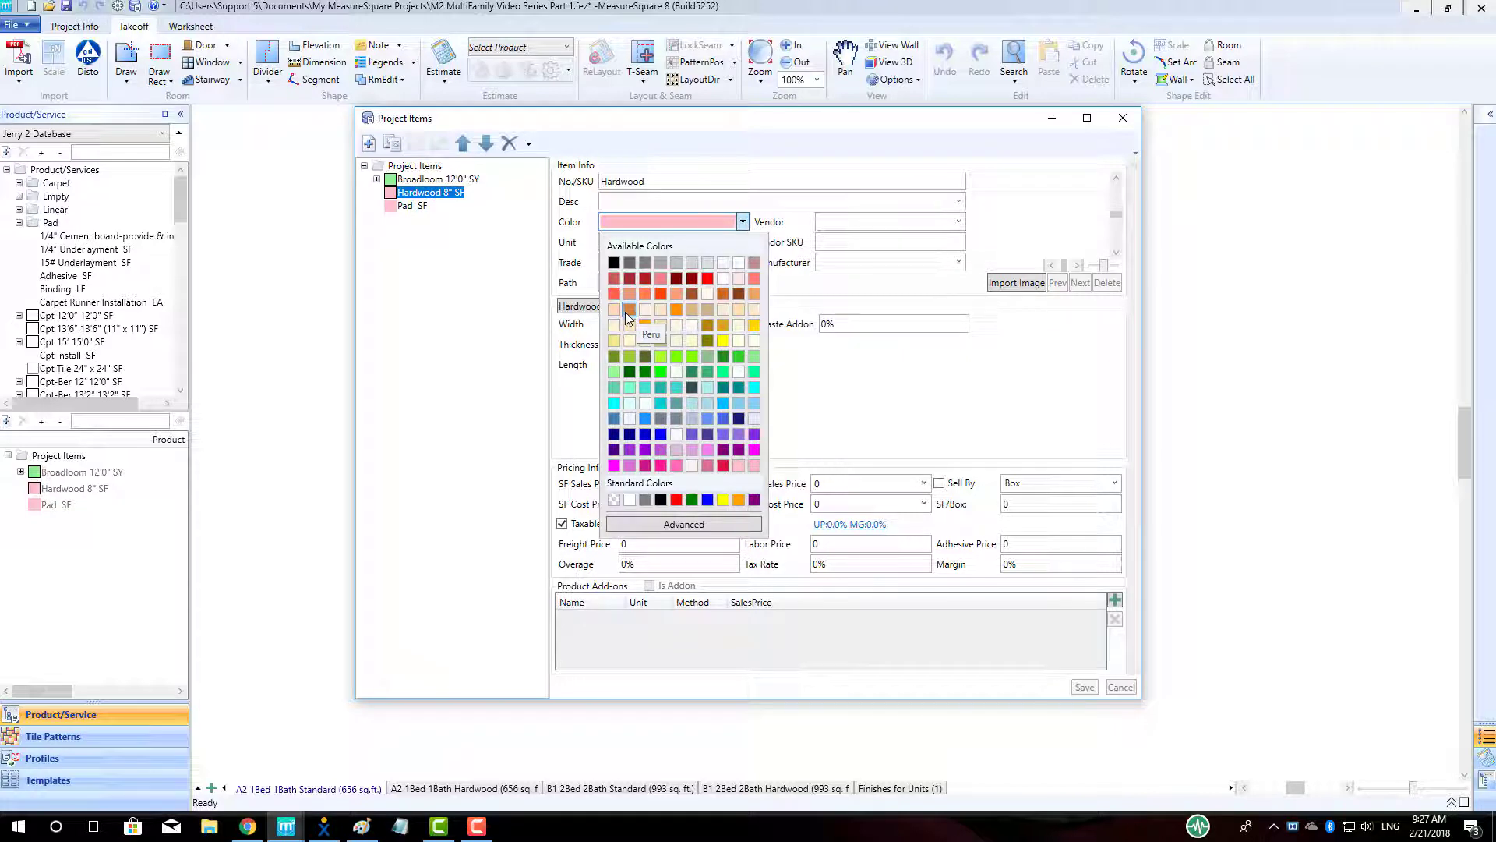
pyautogui.click(630, 310)
pyautogui.click(655, 326)
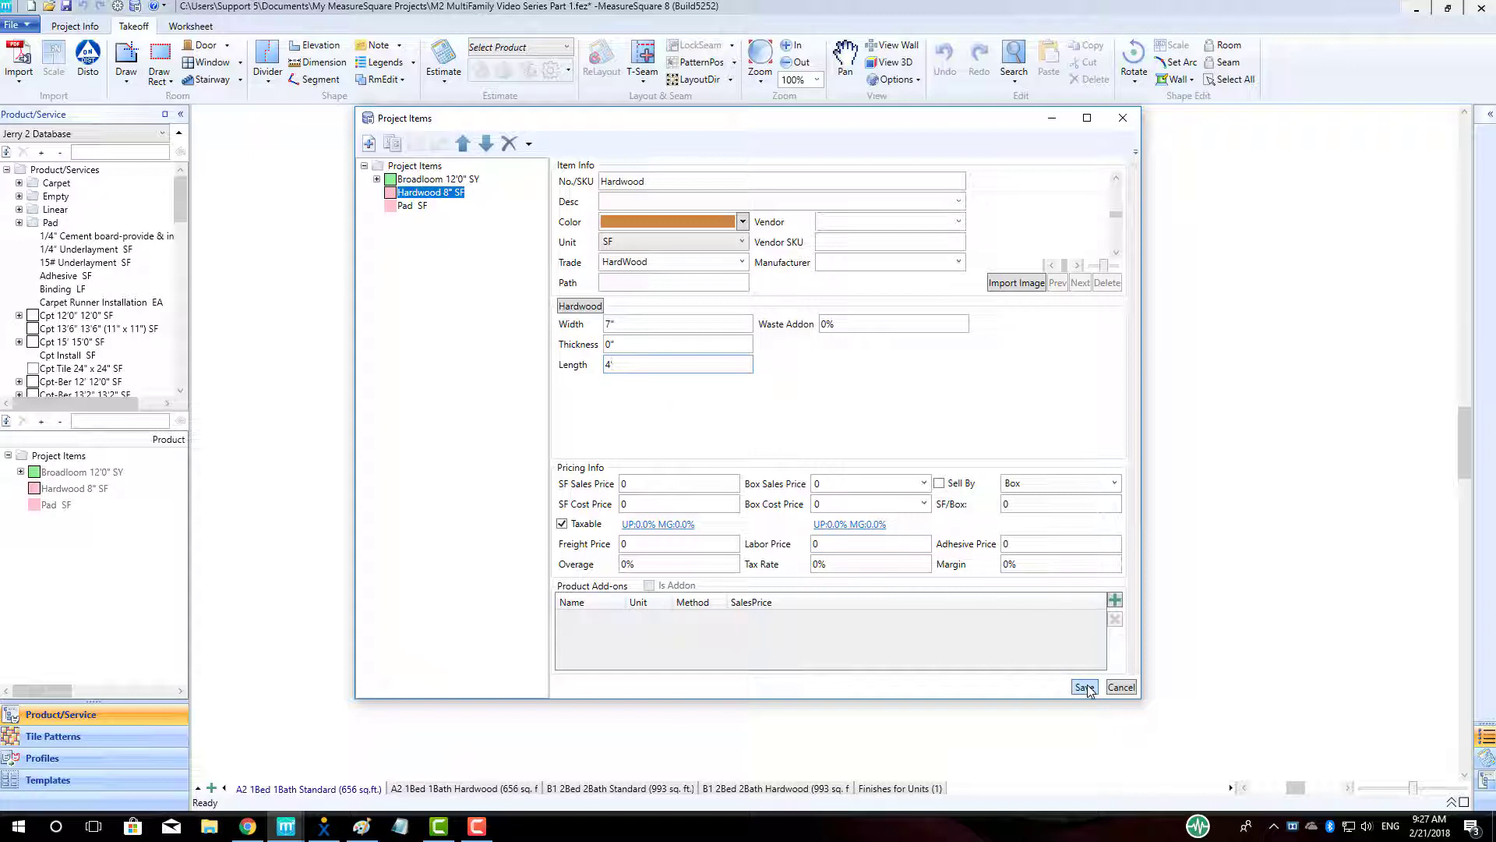
pyautogui.click(1084, 687)
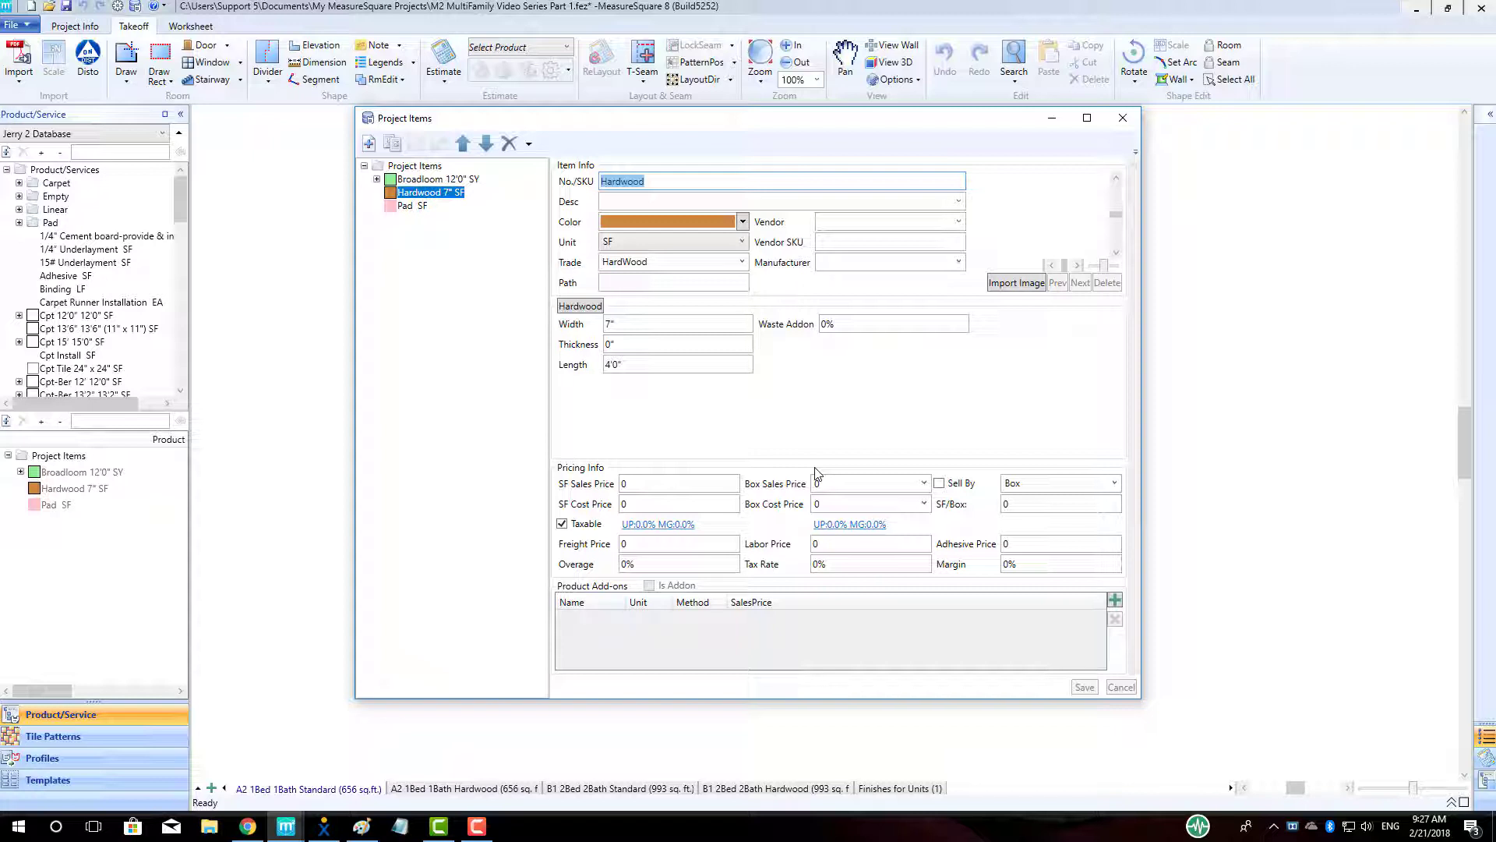
pyautogui.click(370, 143)
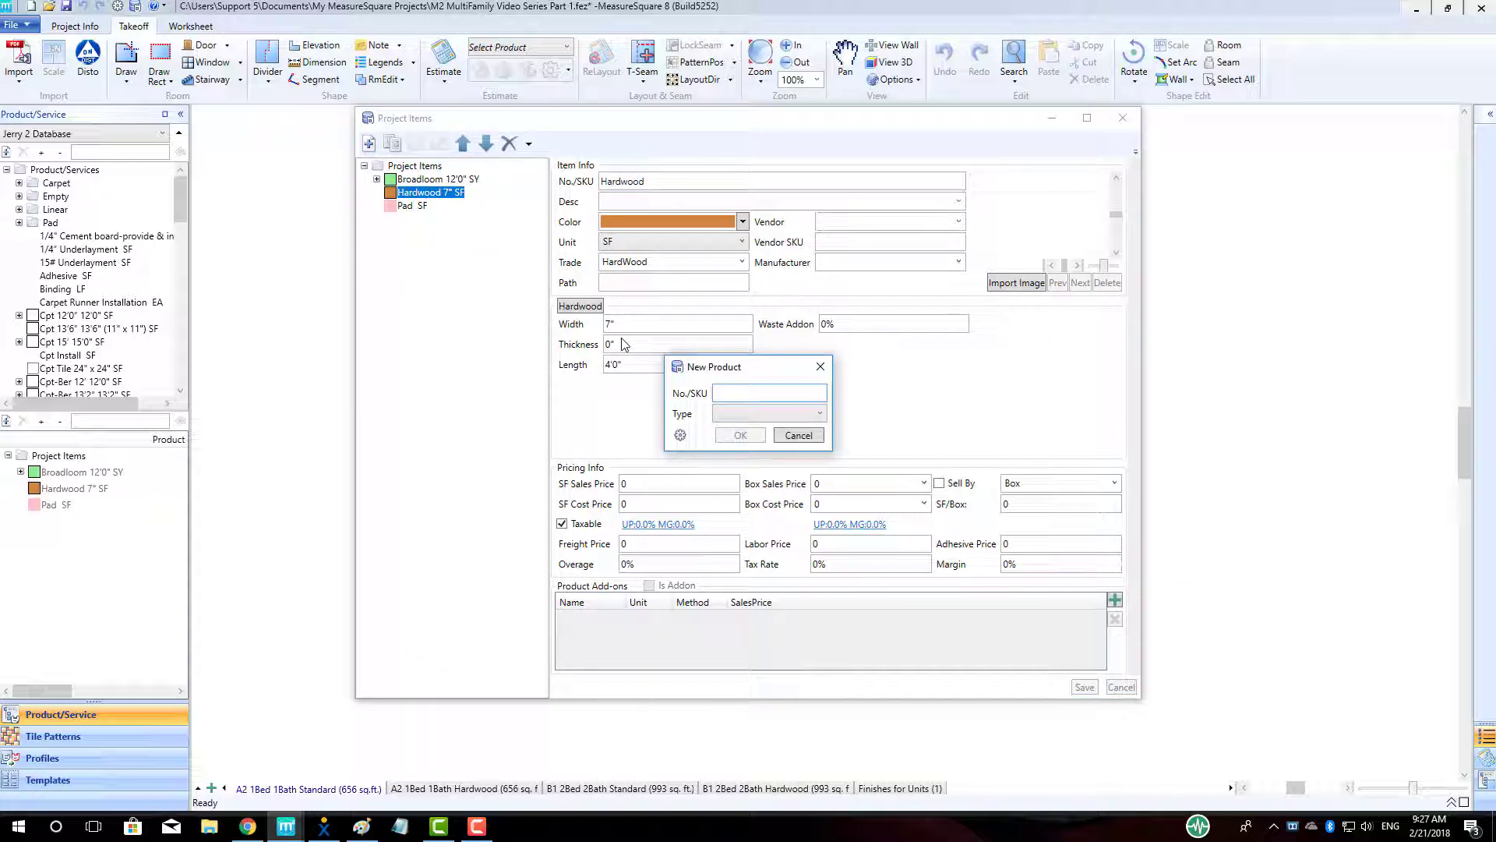
# Create a yellow ply underlayment item marked as an add-on, save it, and select Hardwood 7" SF.
pyautogui.click(732, 415)
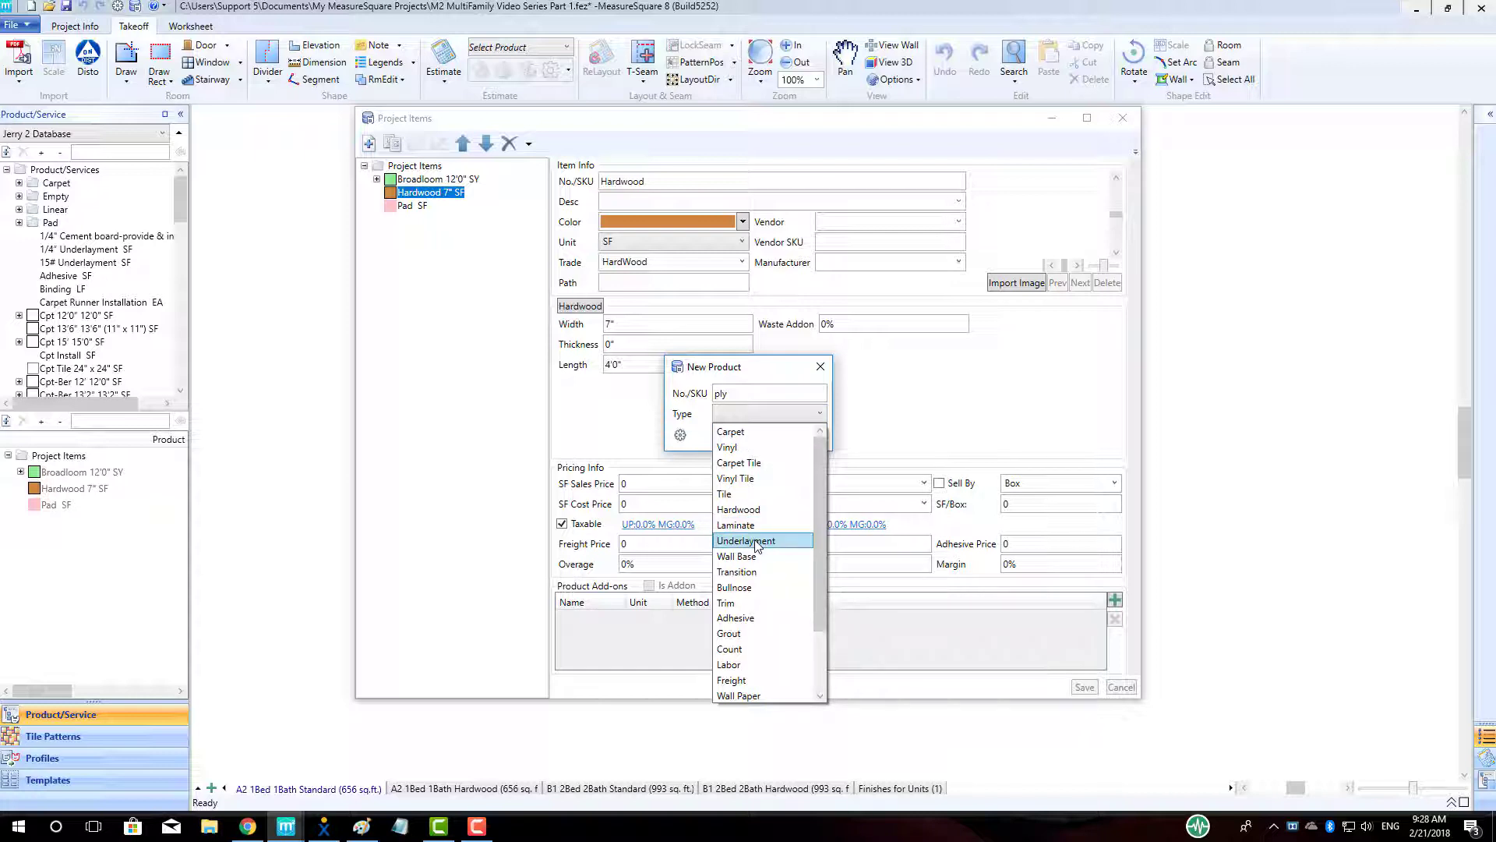
pyautogui.click(754, 541)
pyautogui.click(739, 436)
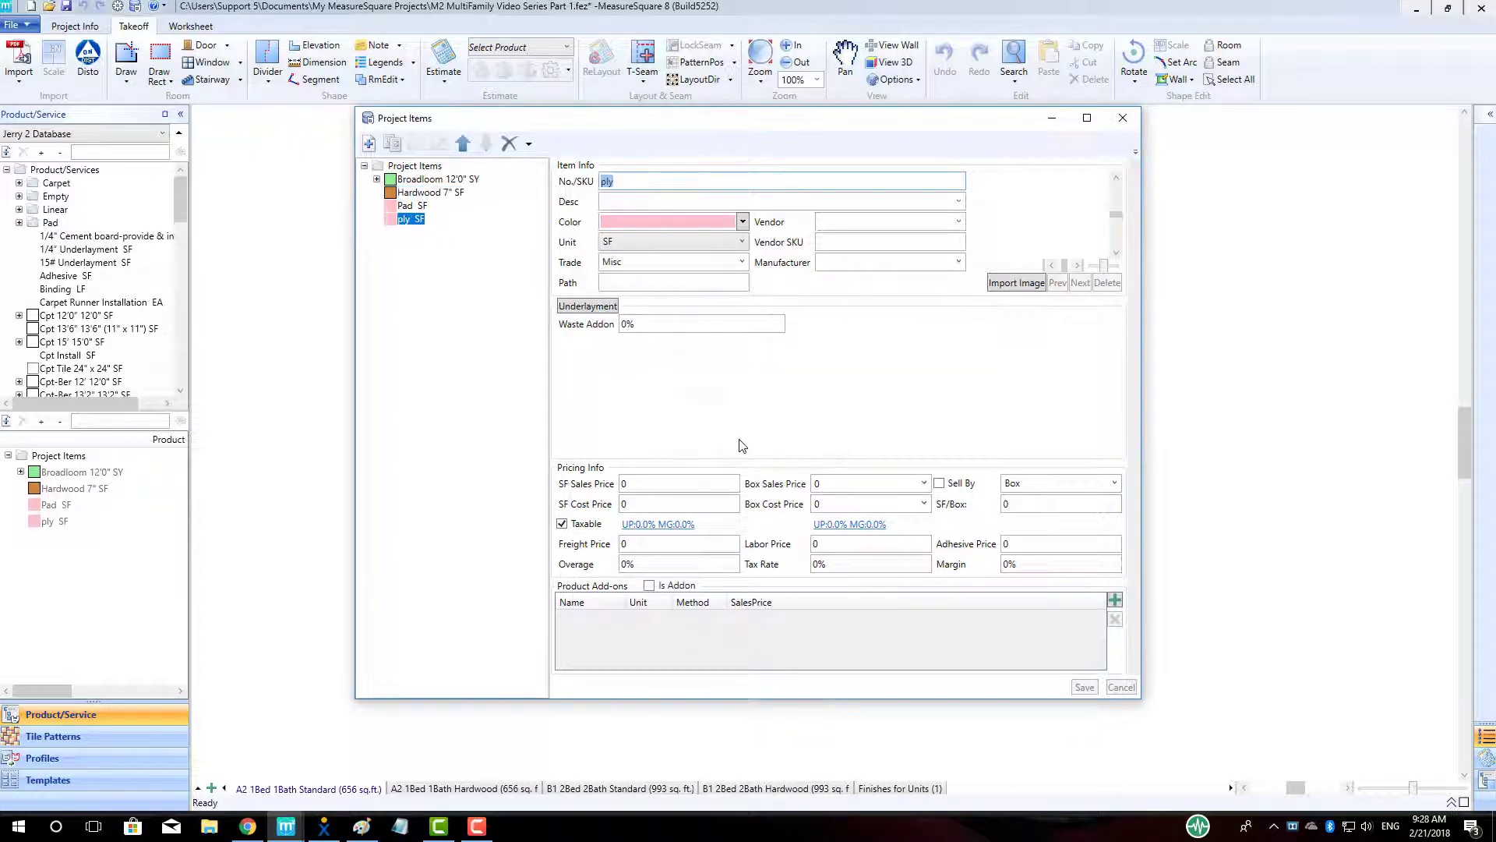
pyautogui.click(743, 223)
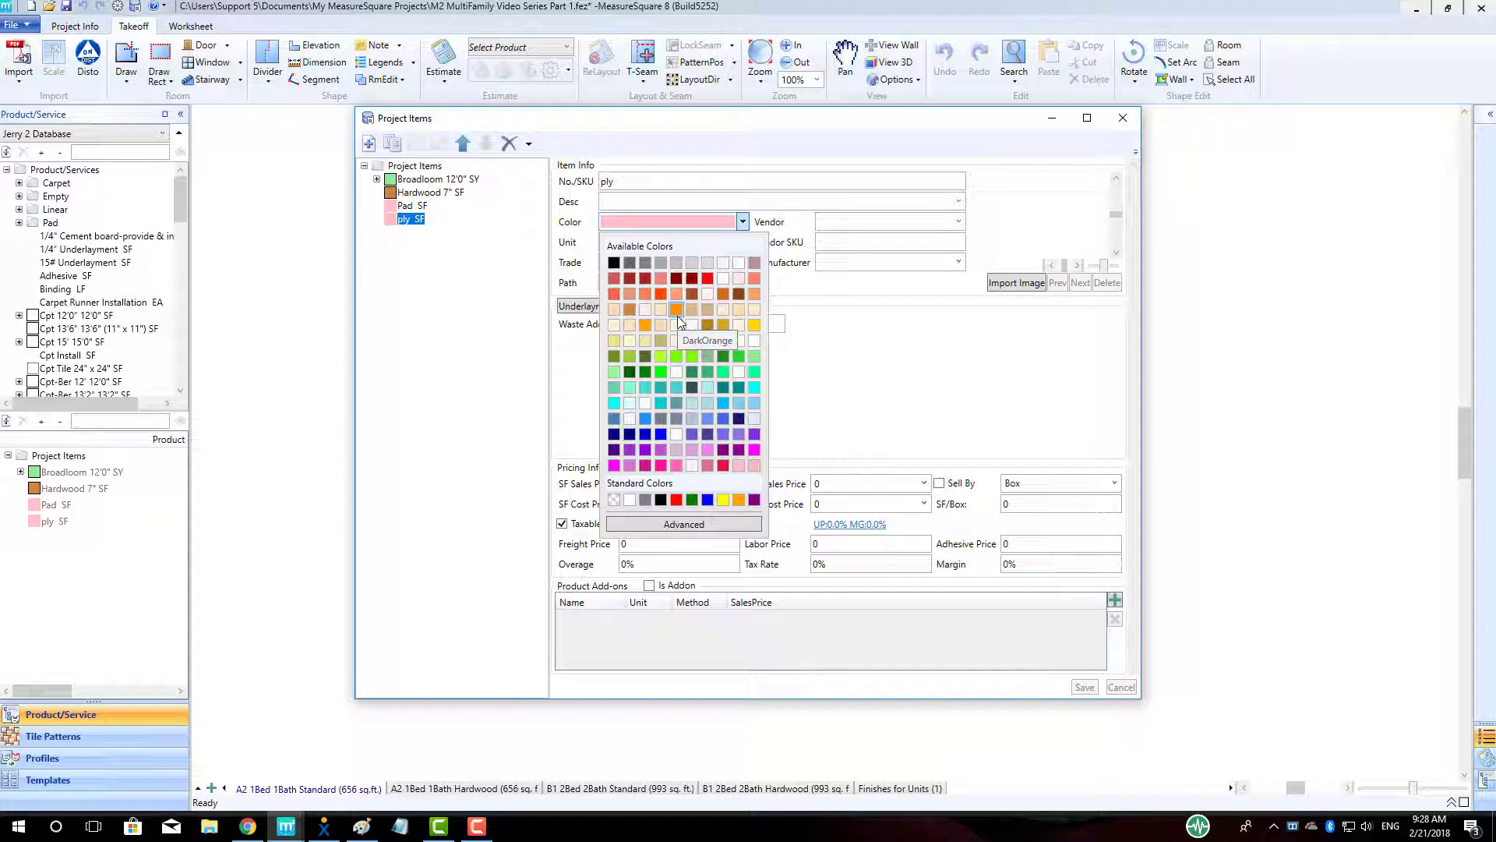
pyautogui.click(753, 325)
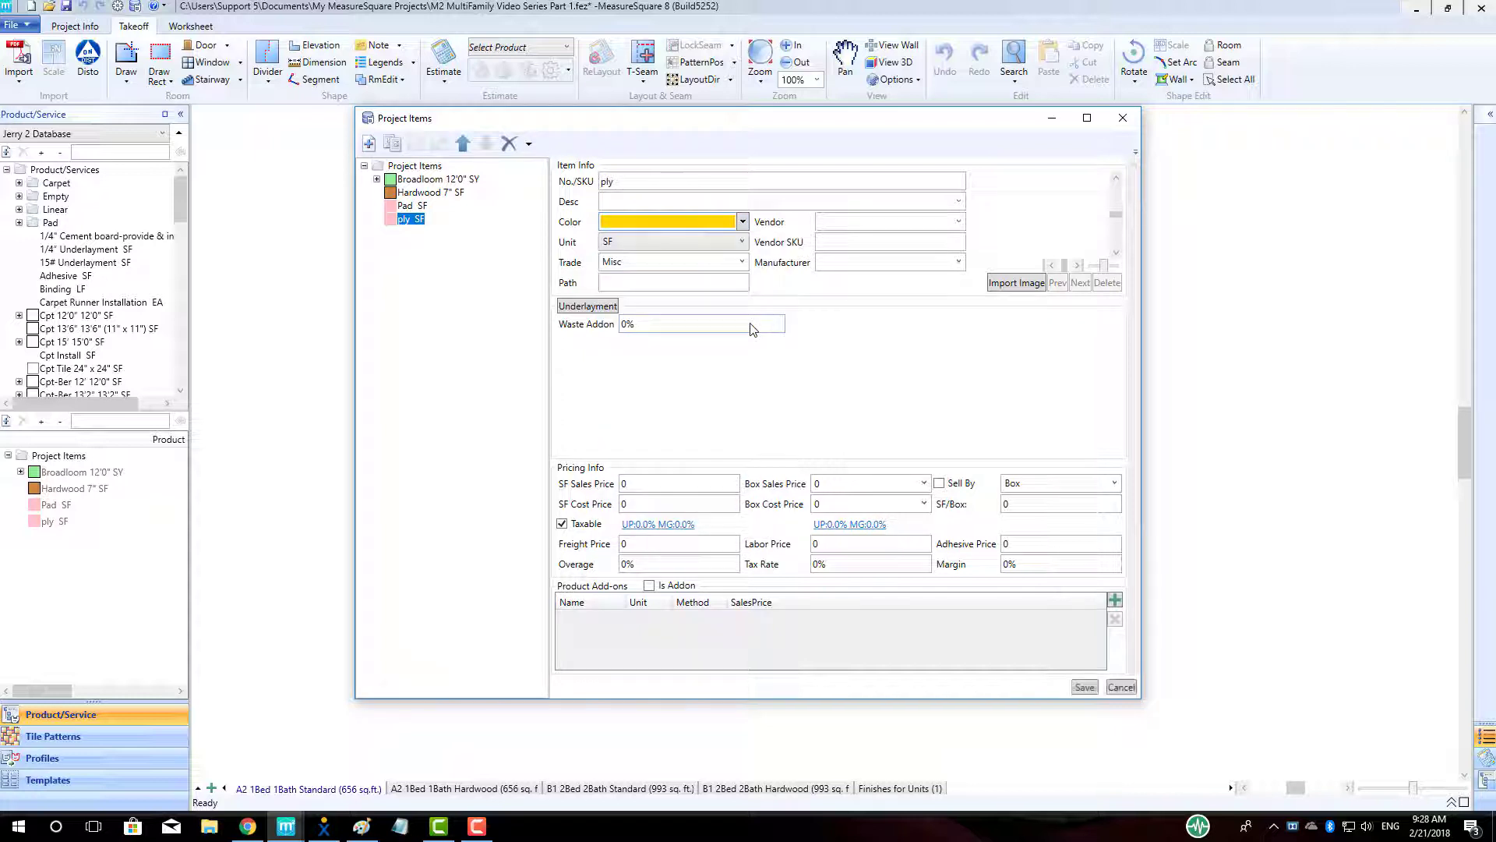
pyautogui.click(649, 585)
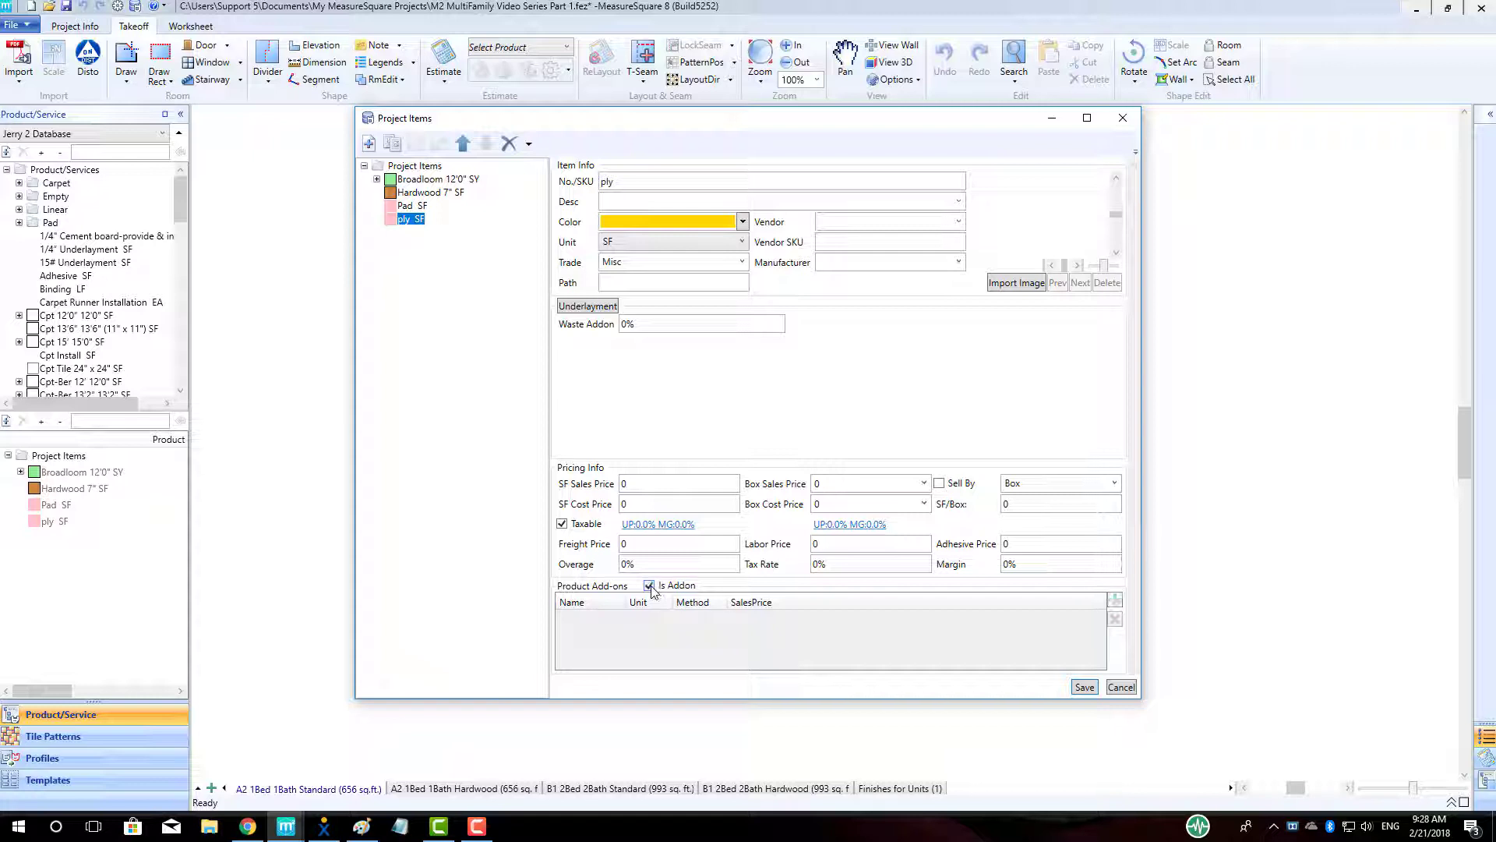
pyautogui.click(1085, 687)
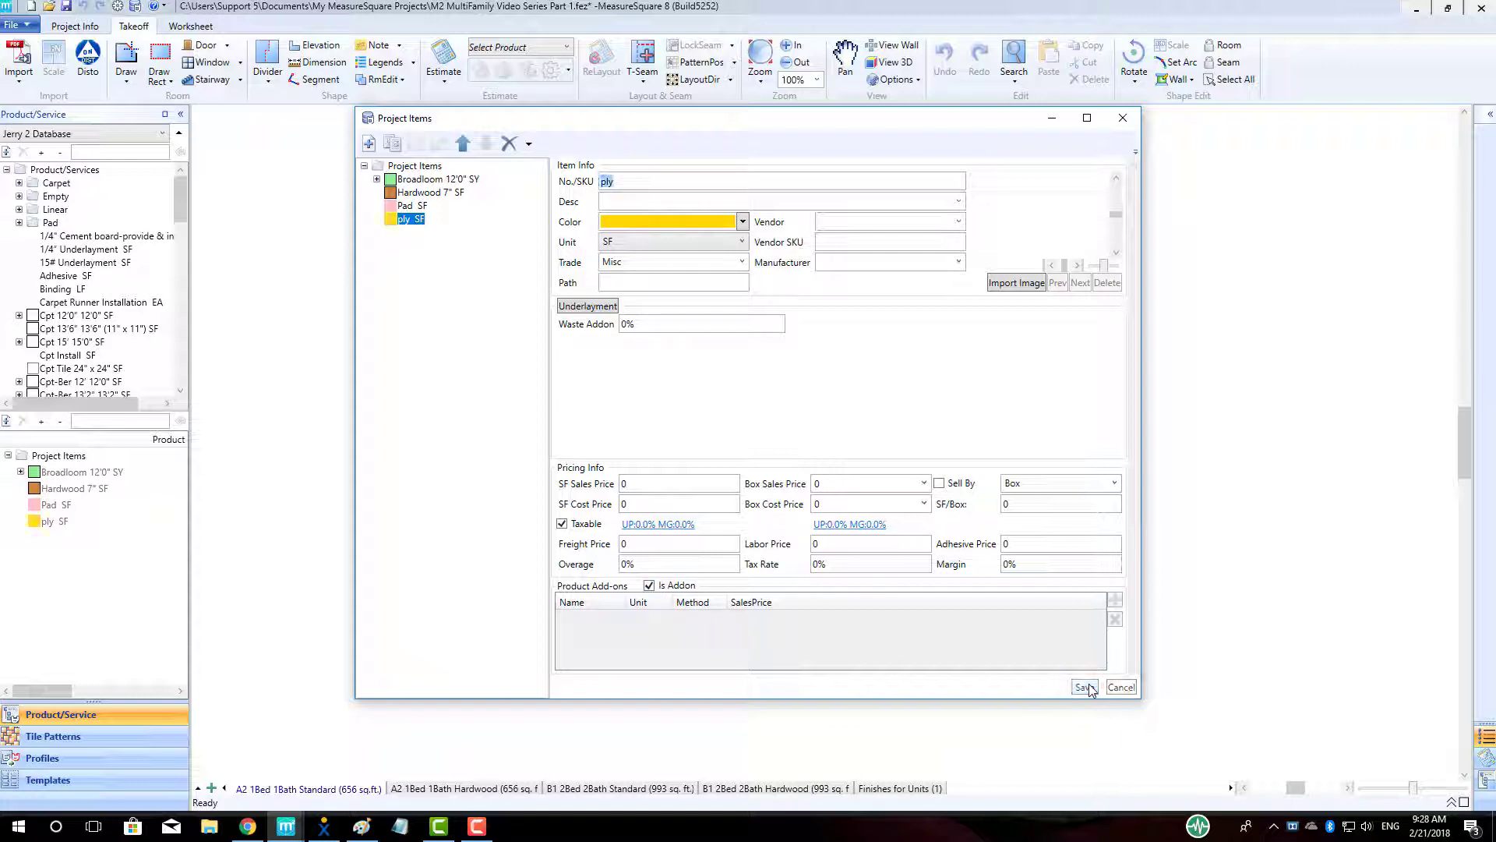
pyautogui.click(448, 194)
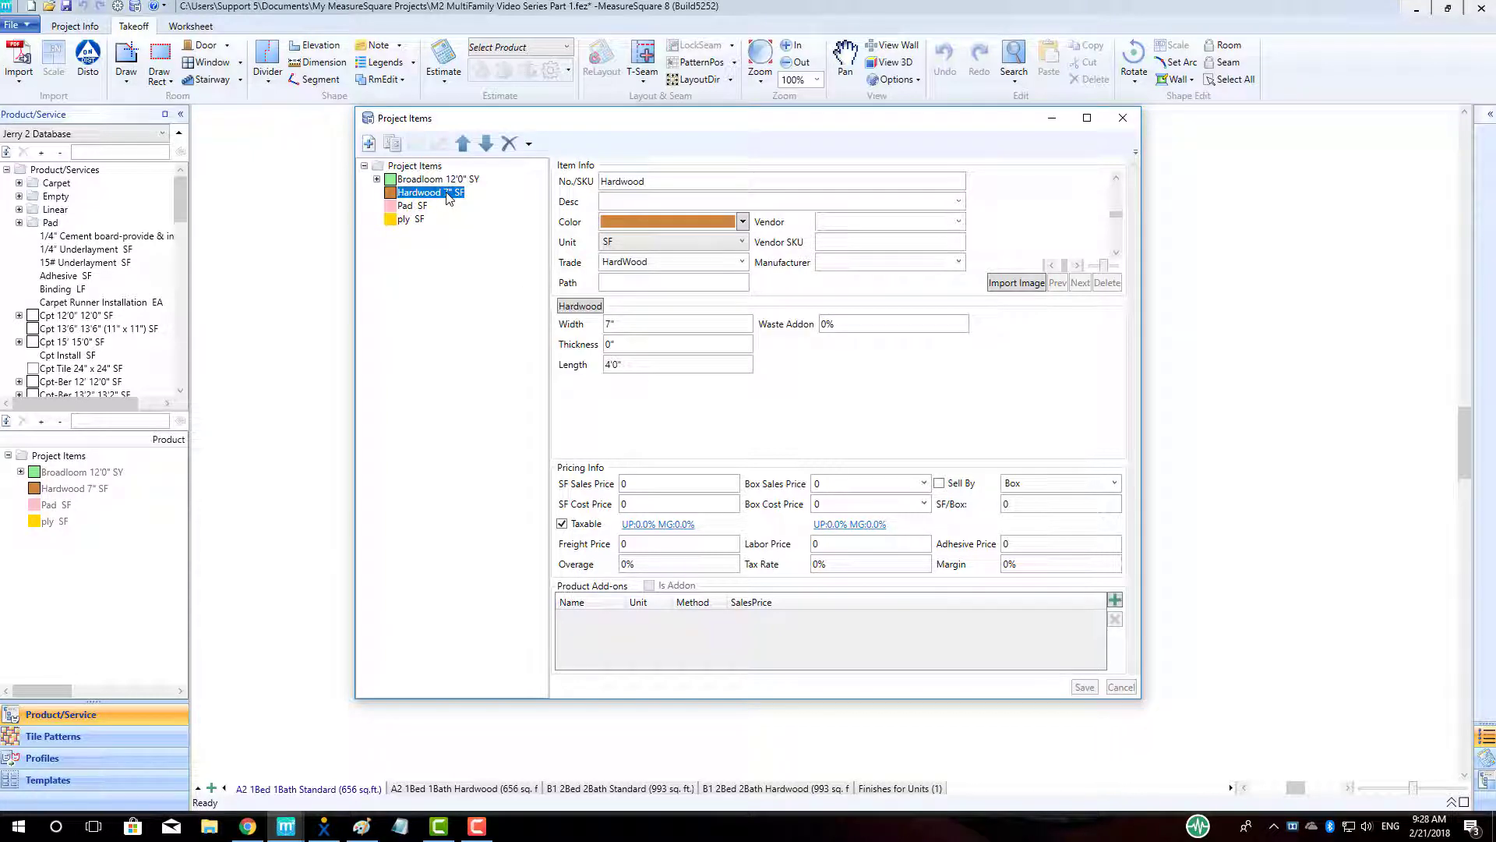
# Attach ply SF to Hardwood 7" SF as an Original Quantity add-on and save.
pyautogui.click(1115, 600)
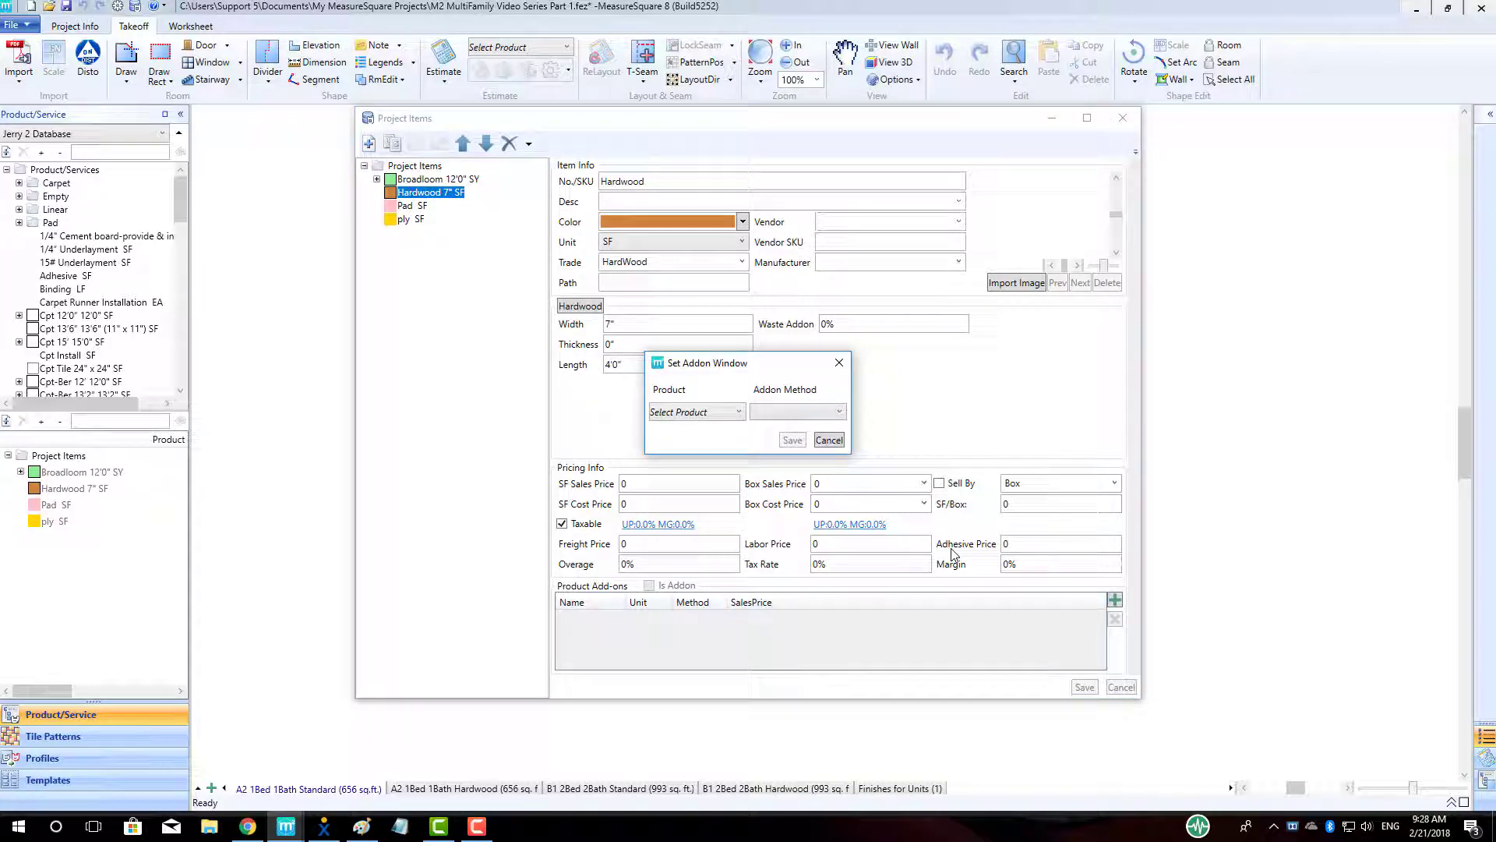
pyautogui.click(700, 412)
pyautogui.scroll(-10, 706, 561)
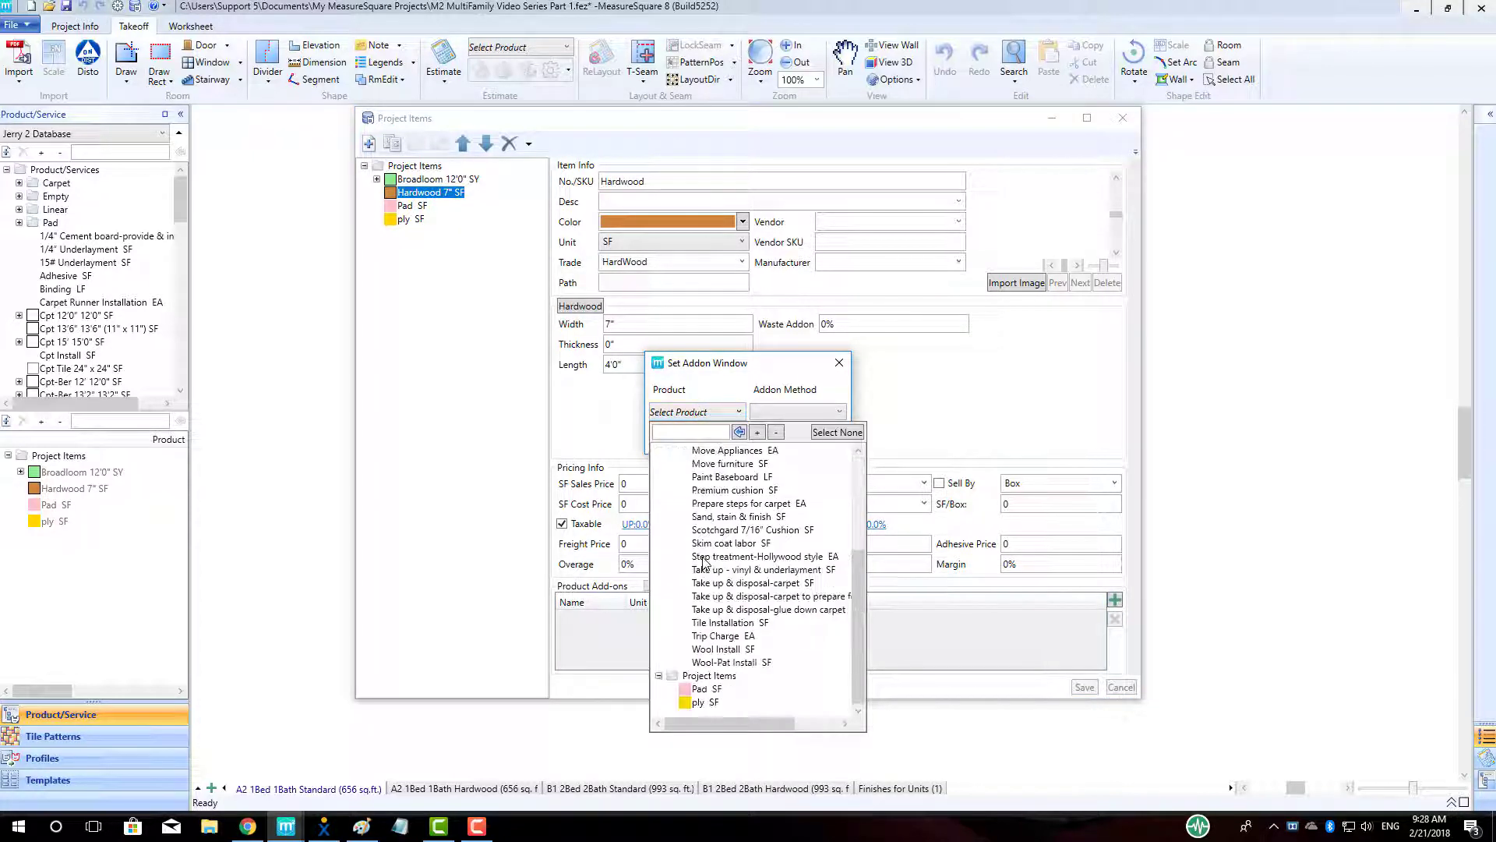
pyautogui.click(699, 703)
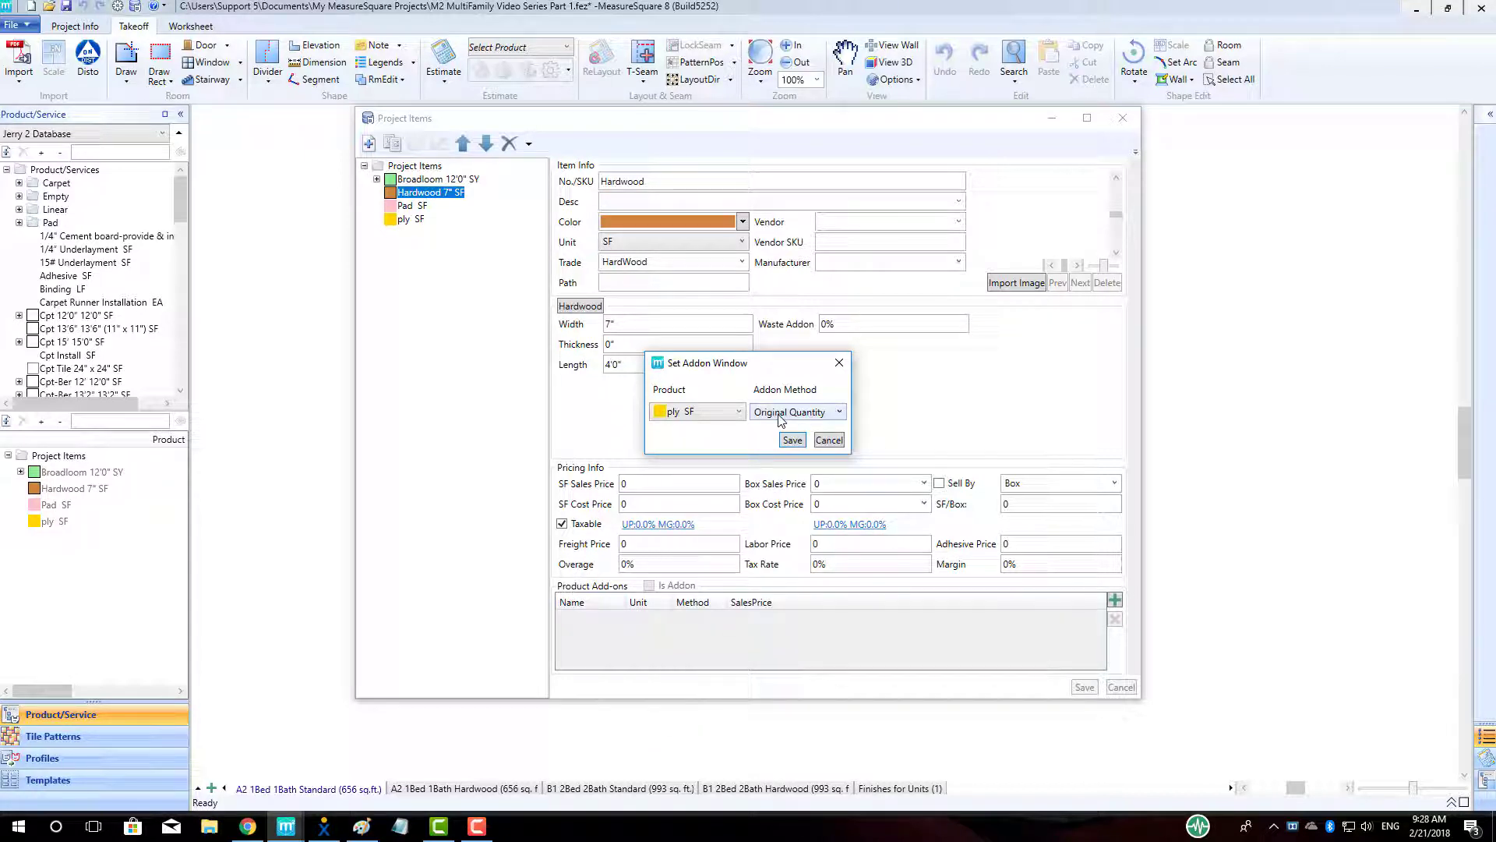
pyautogui.click(791, 439)
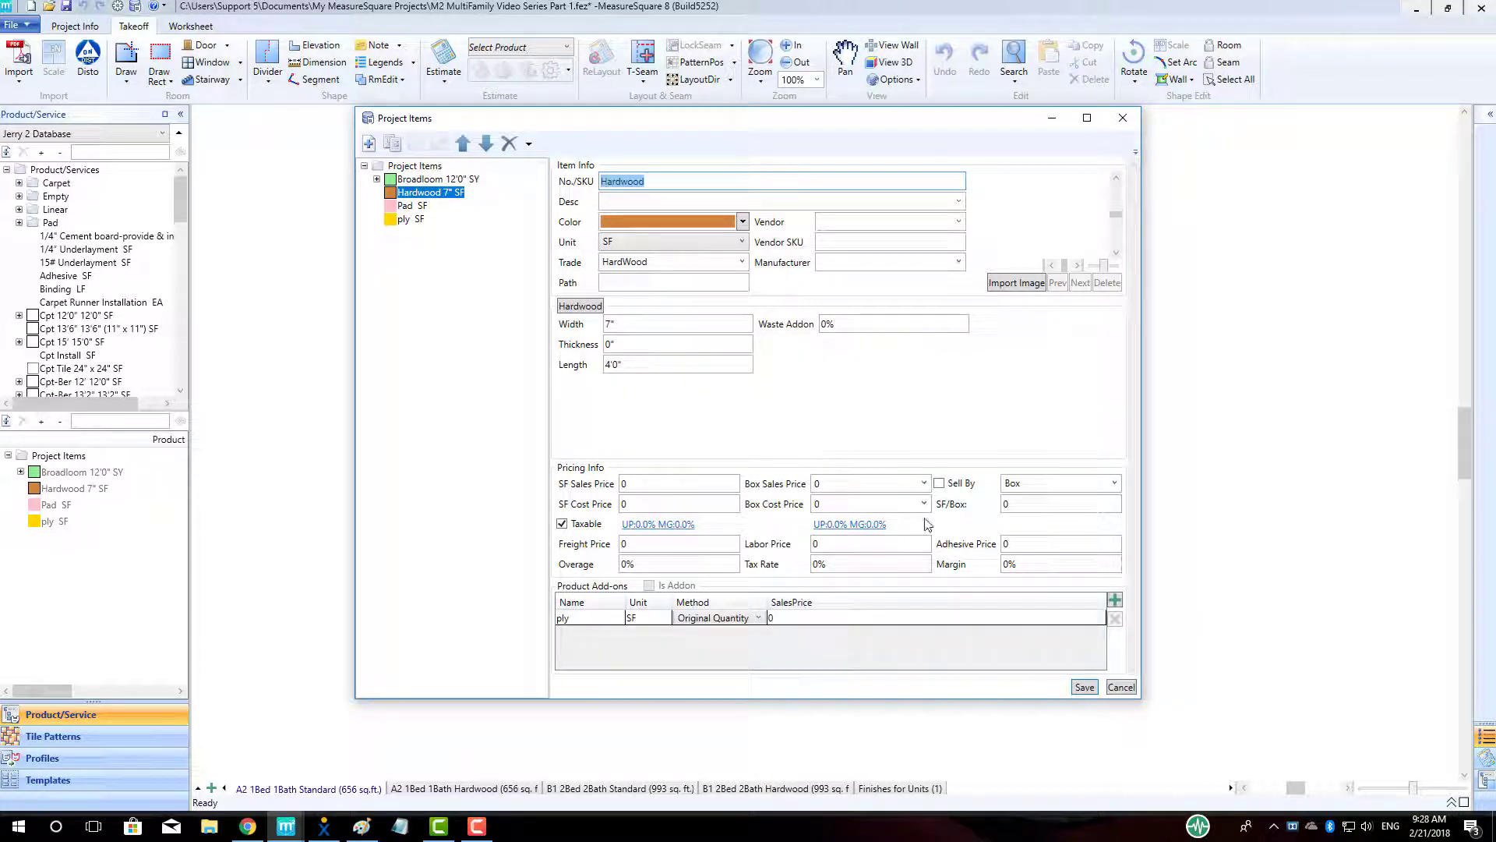
pyautogui.click(1082, 688)
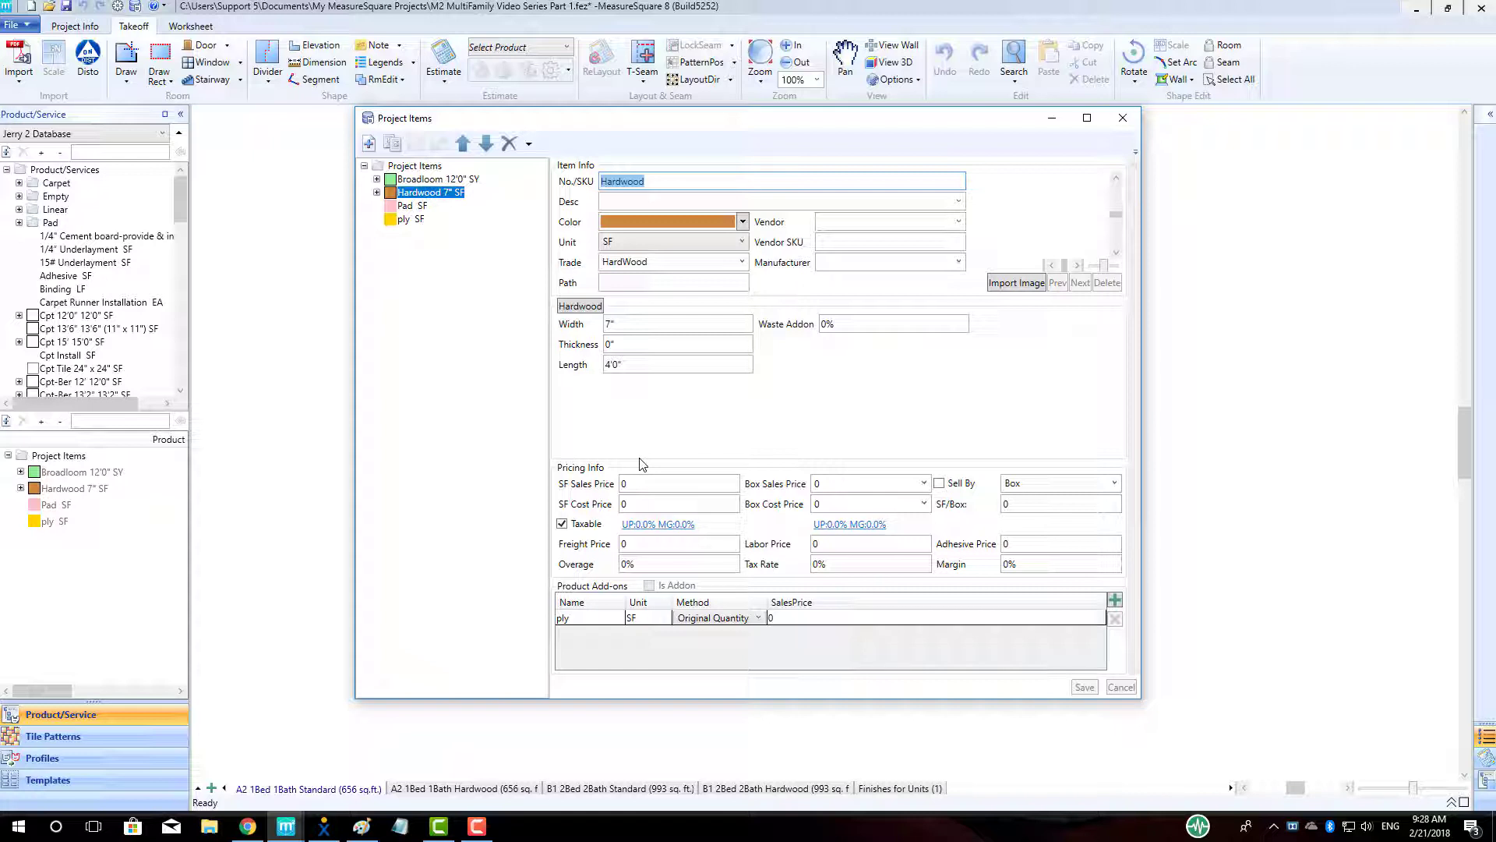
# Create a new Tile-type product named Floor Tile.
pyautogui.click(369, 143)
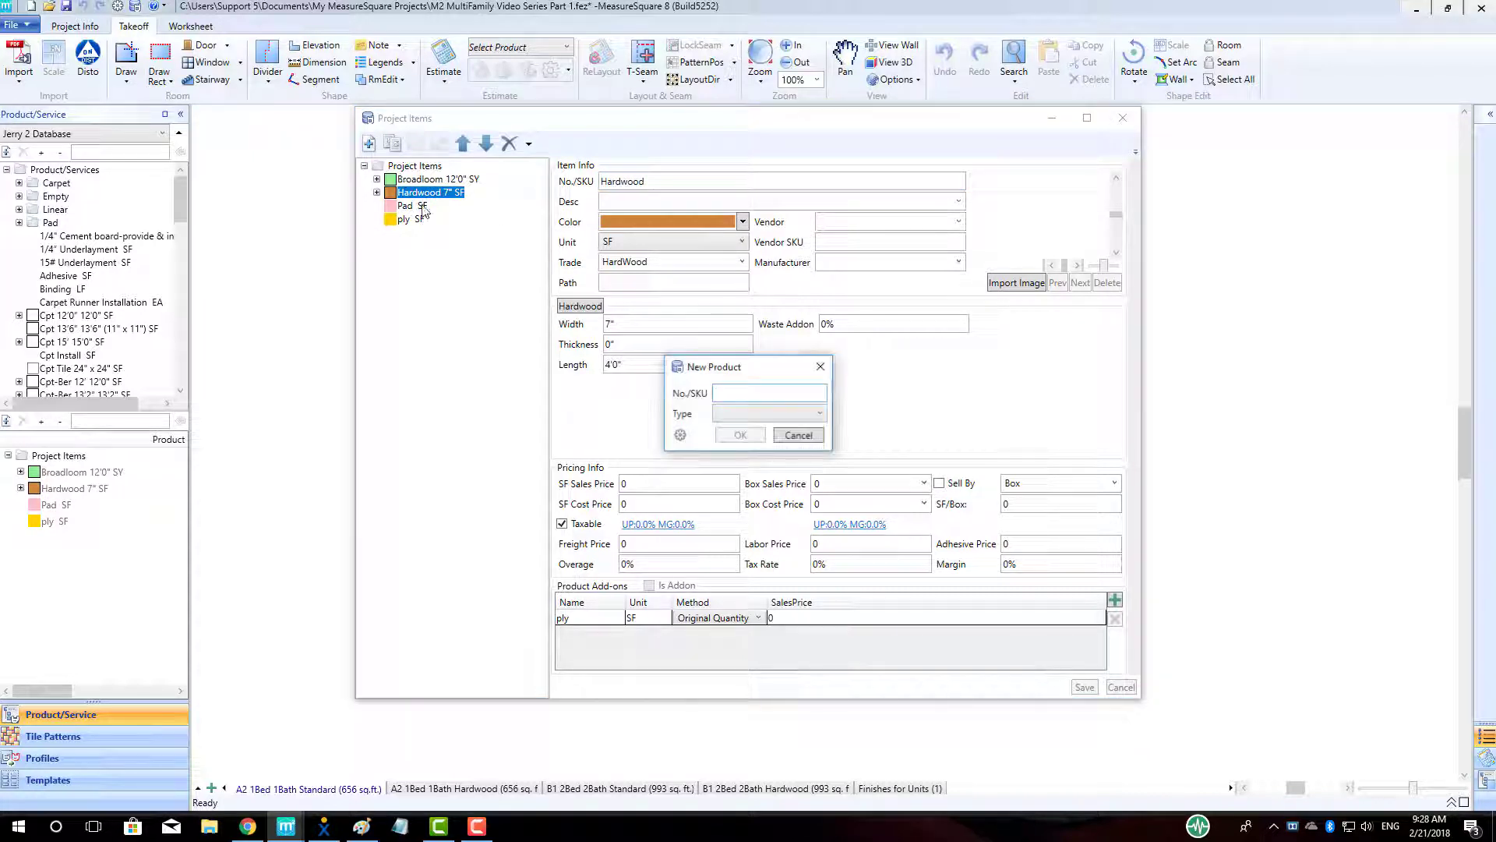
pyautogui.write('Floor')
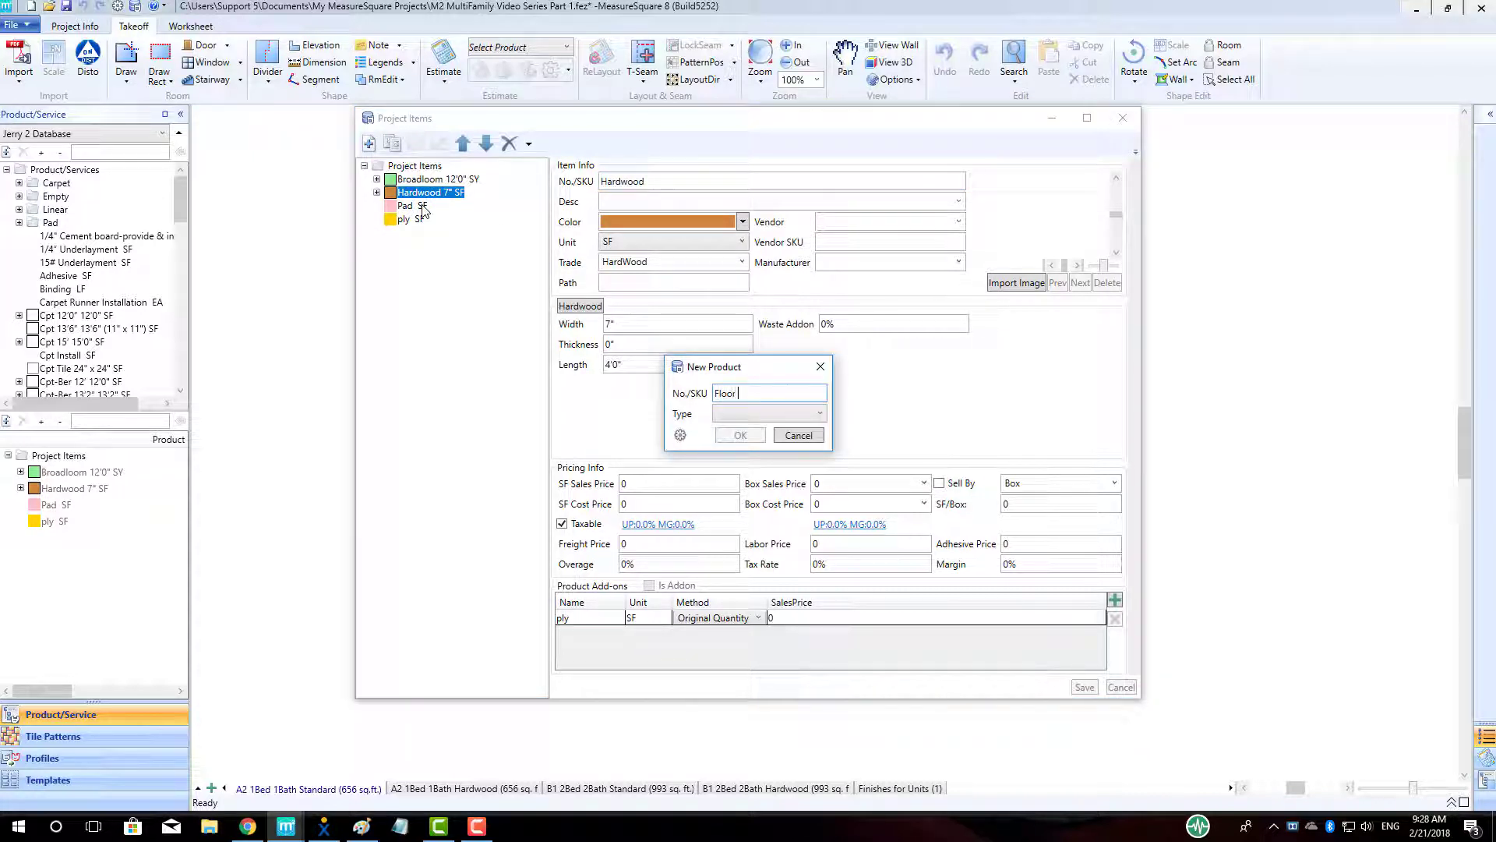
pyautogui.write(' Tile')
pyautogui.click(763, 413)
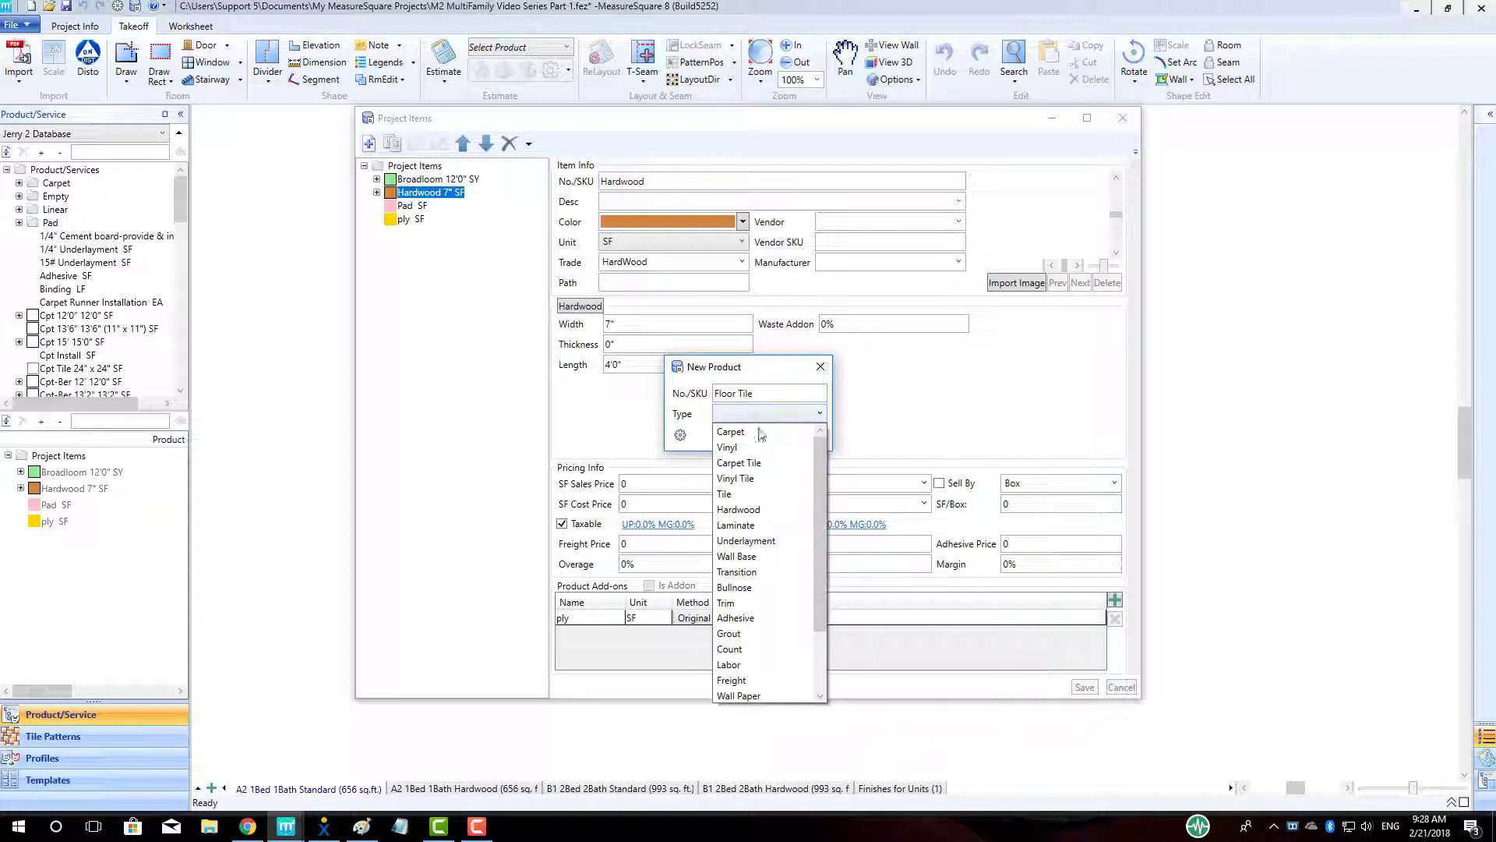
pyautogui.click(732, 493)
pyautogui.click(739, 436)
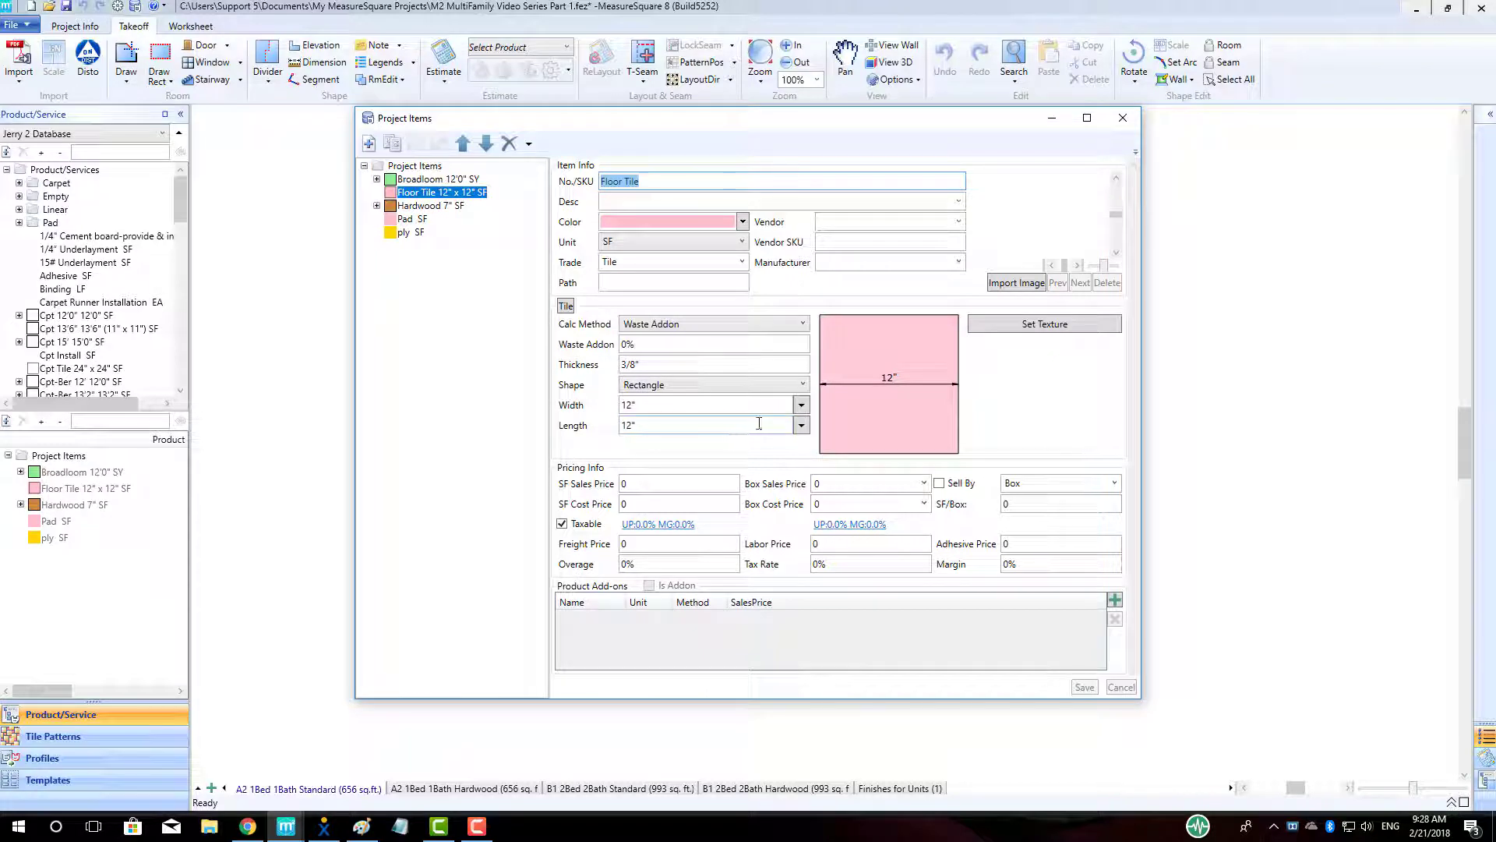
# Colour Floor Tile 12" x 12" light blue, set Waste Addon to 5%, and save it.
pyautogui.click(743, 222)
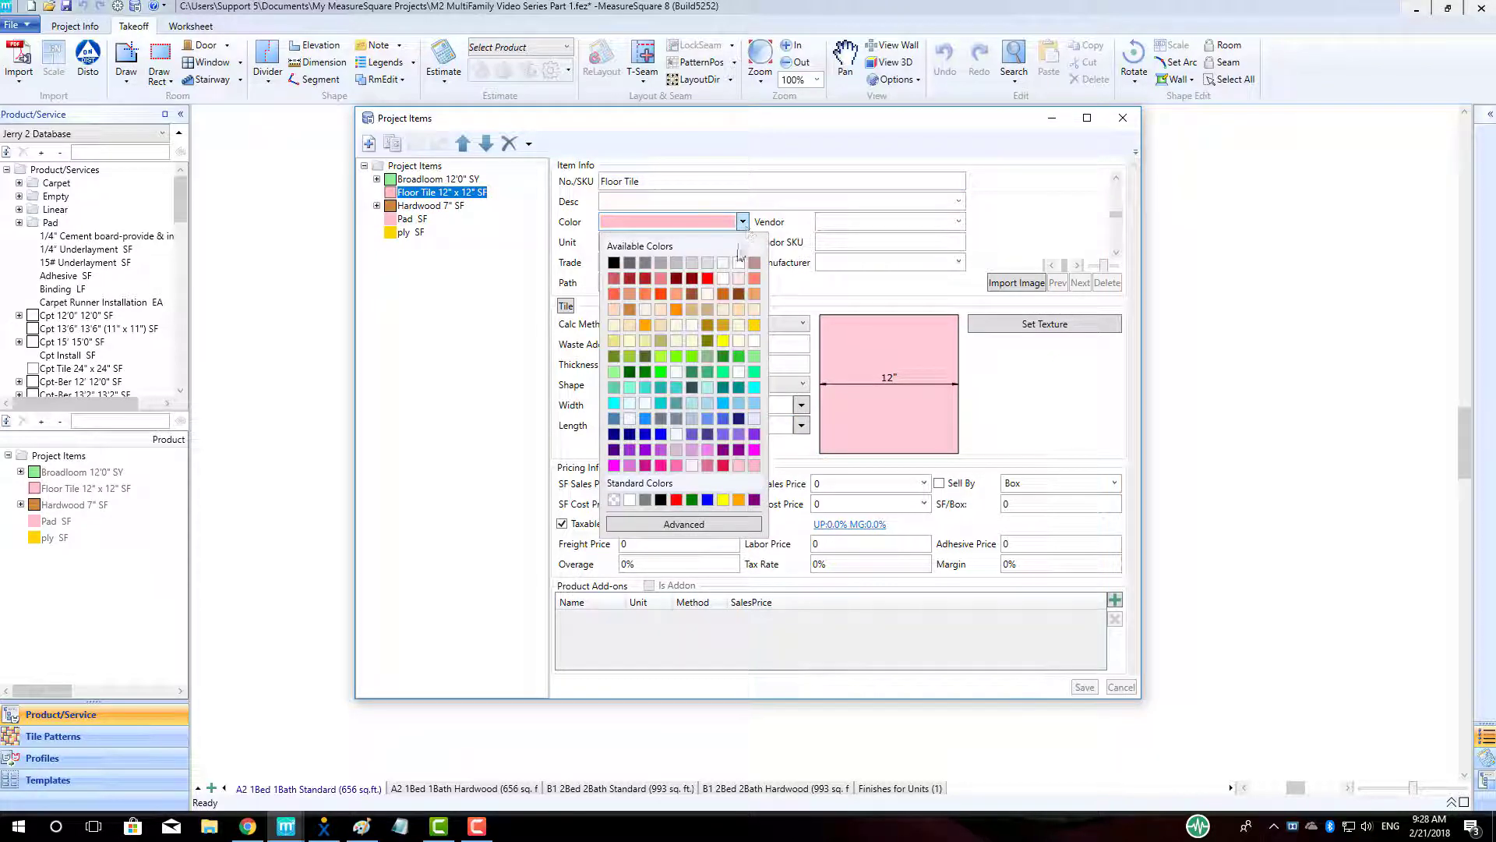
pyautogui.click(741, 404)
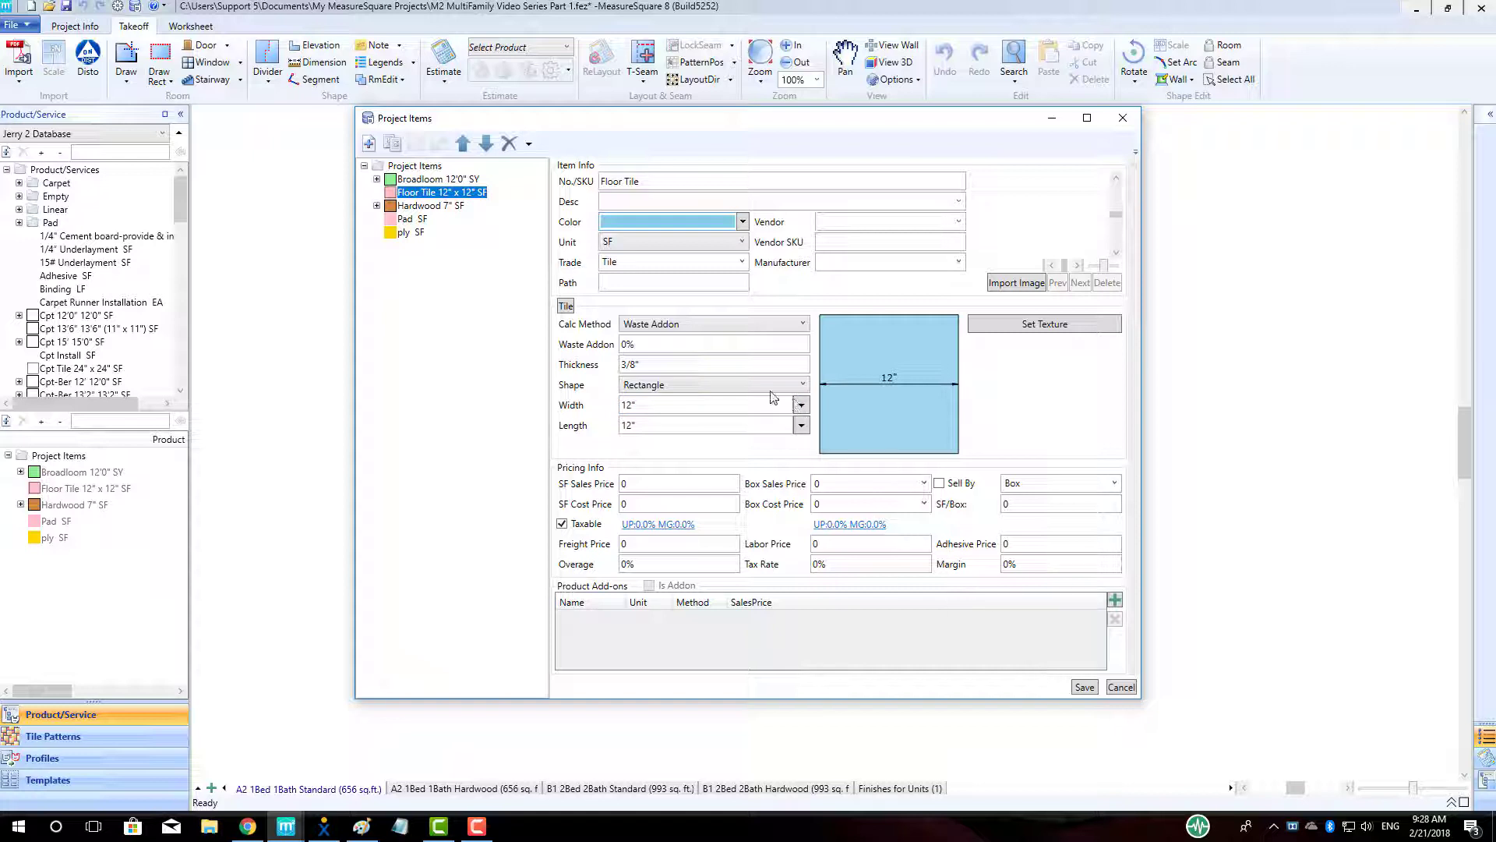
pyautogui.click(730, 344)
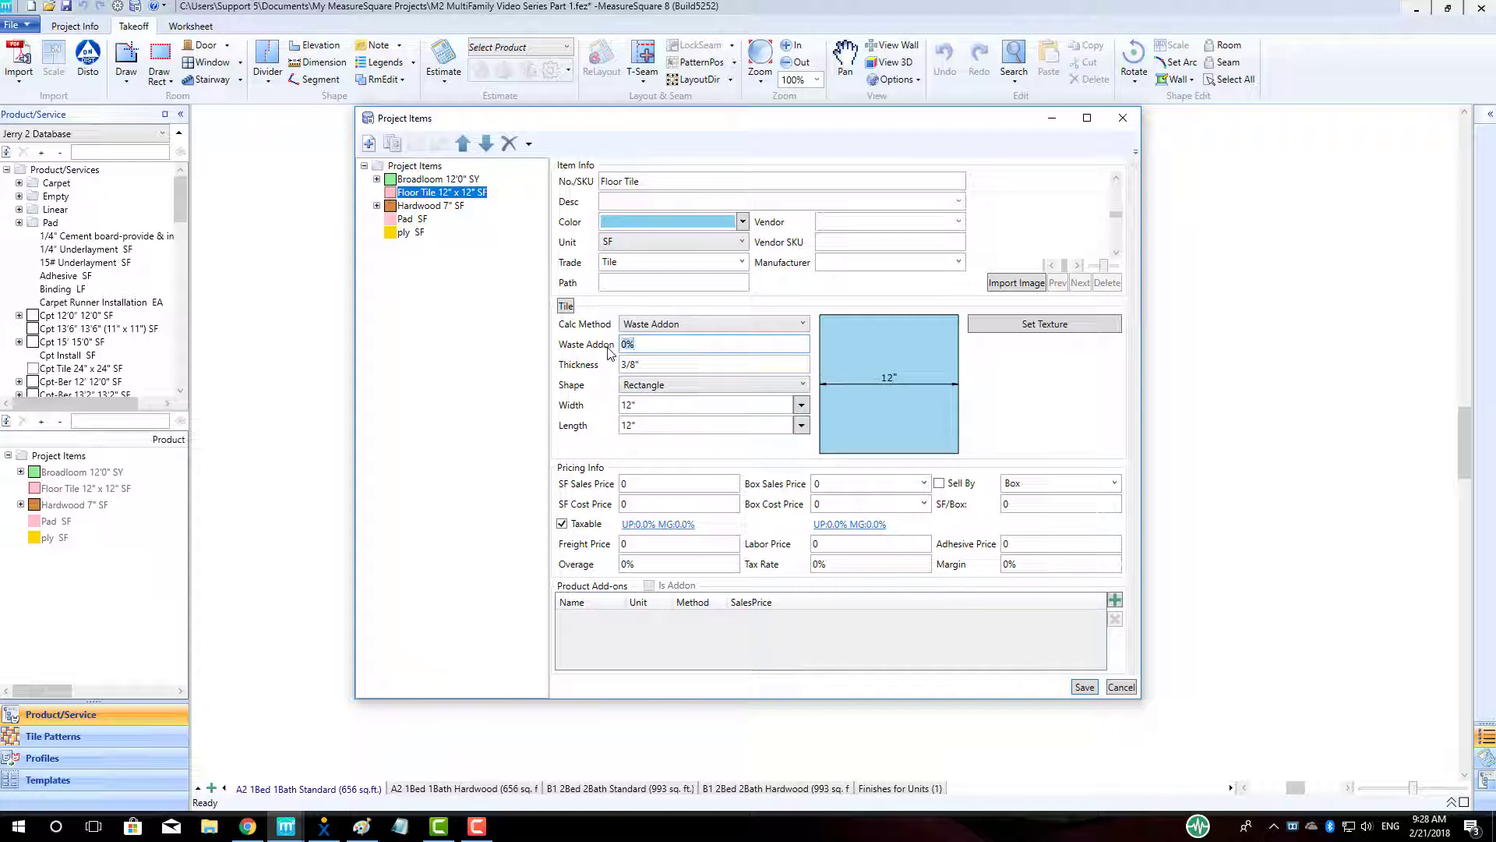
pyautogui.hotkey('ctrl', 'a')
pyautogui.write('5')
pyautogui.click(1084, 688)
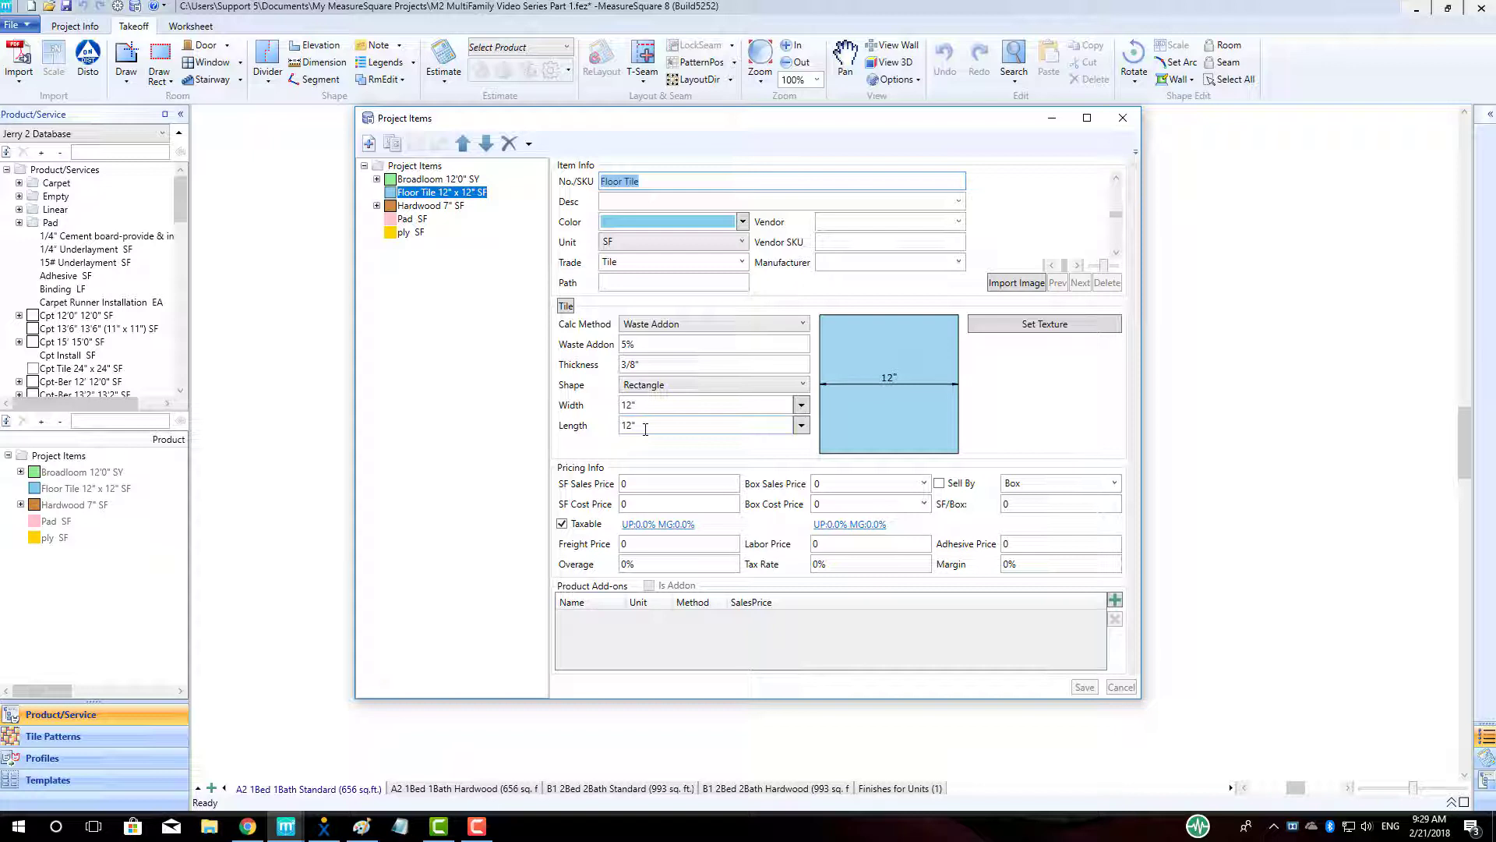
# Create a new Wall Base product named Rubber Base 4".
pyautogui.click(370, 145)
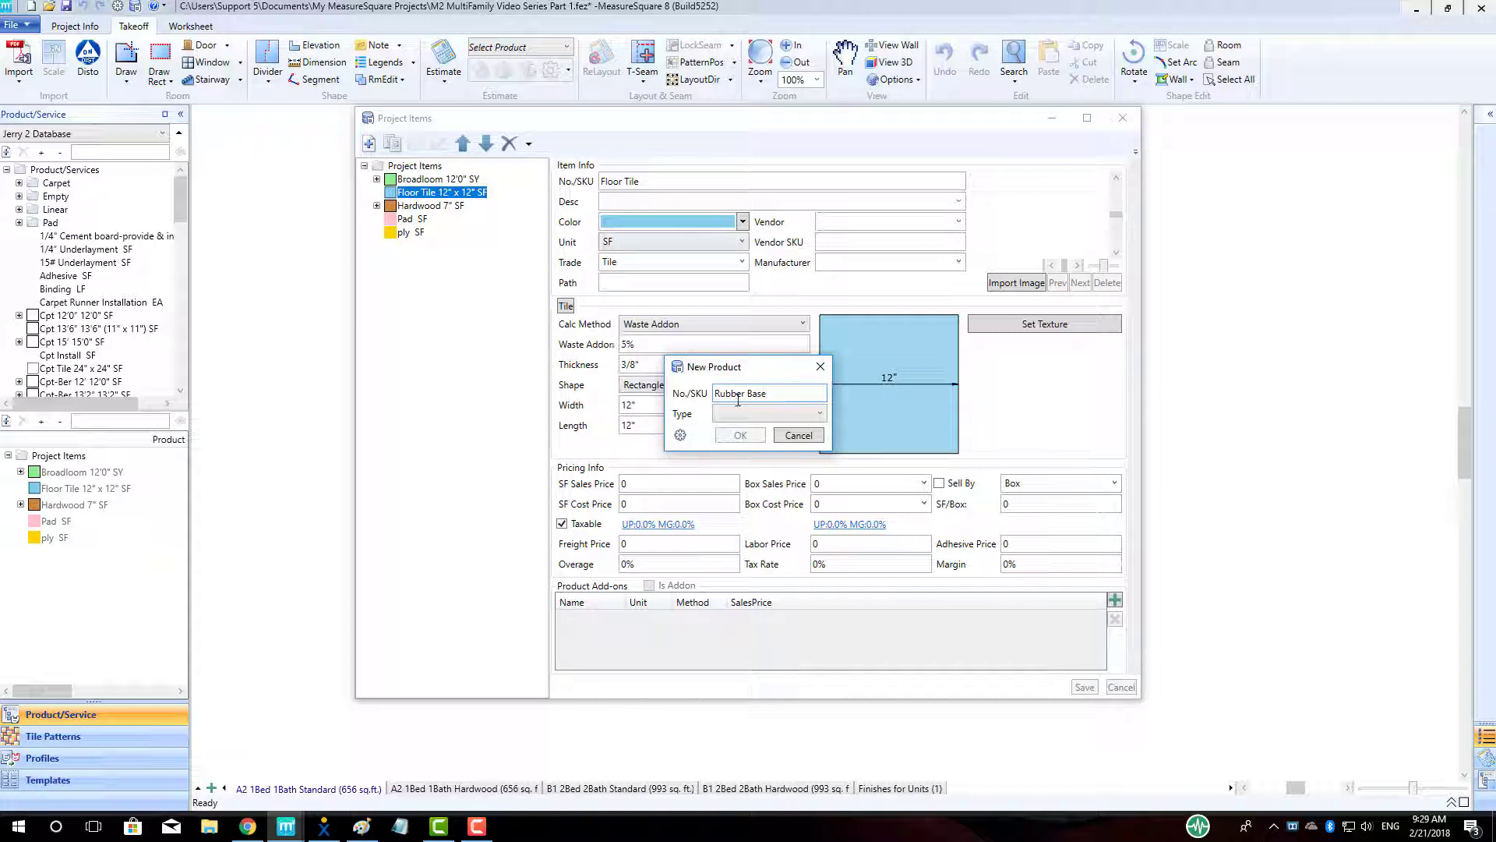
pyautogui.click(760, 421)
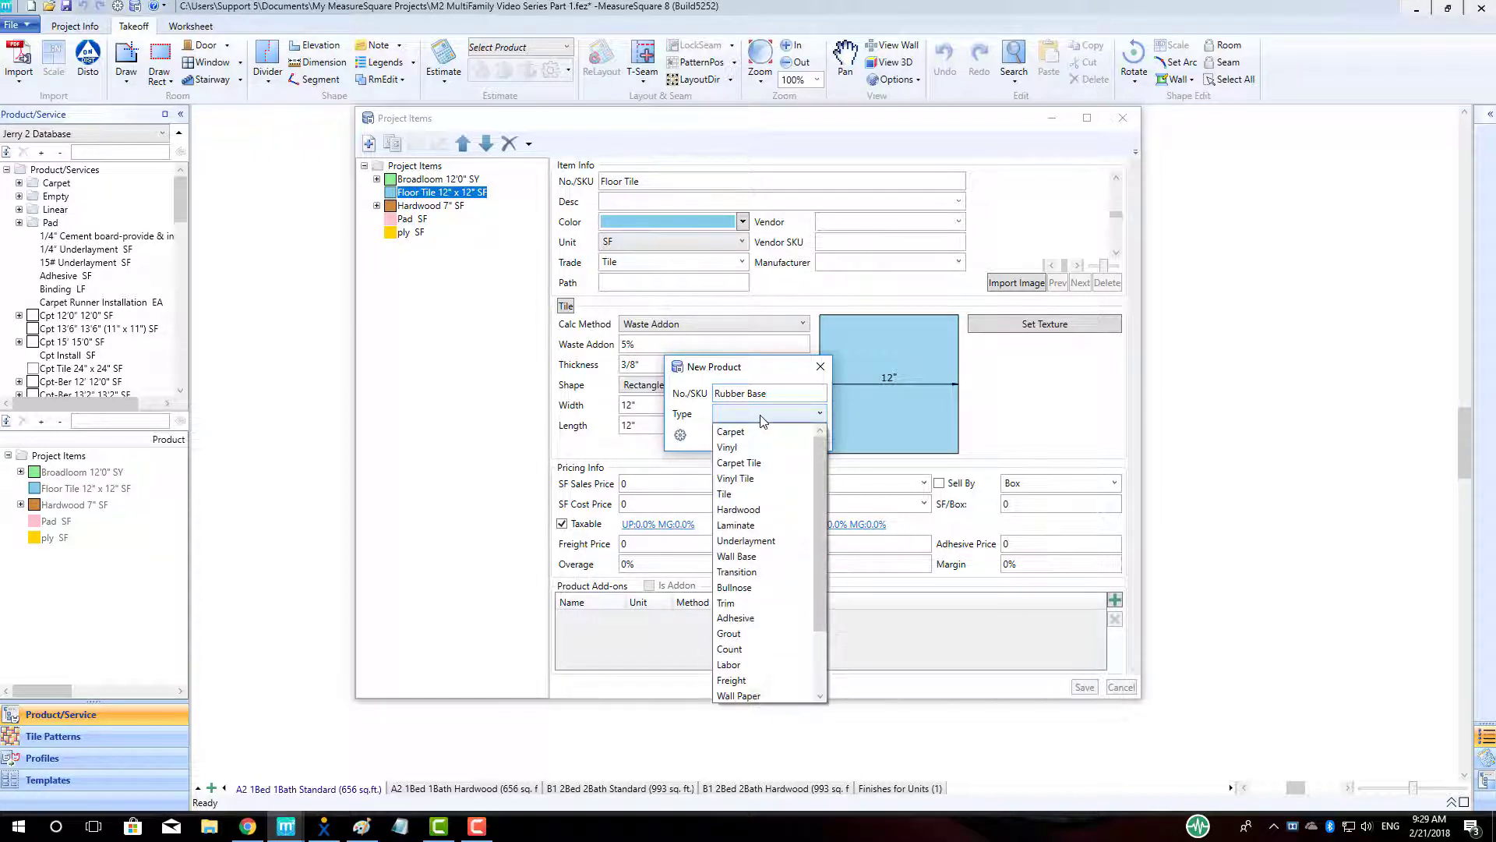
pyautogui.click(753, 557)
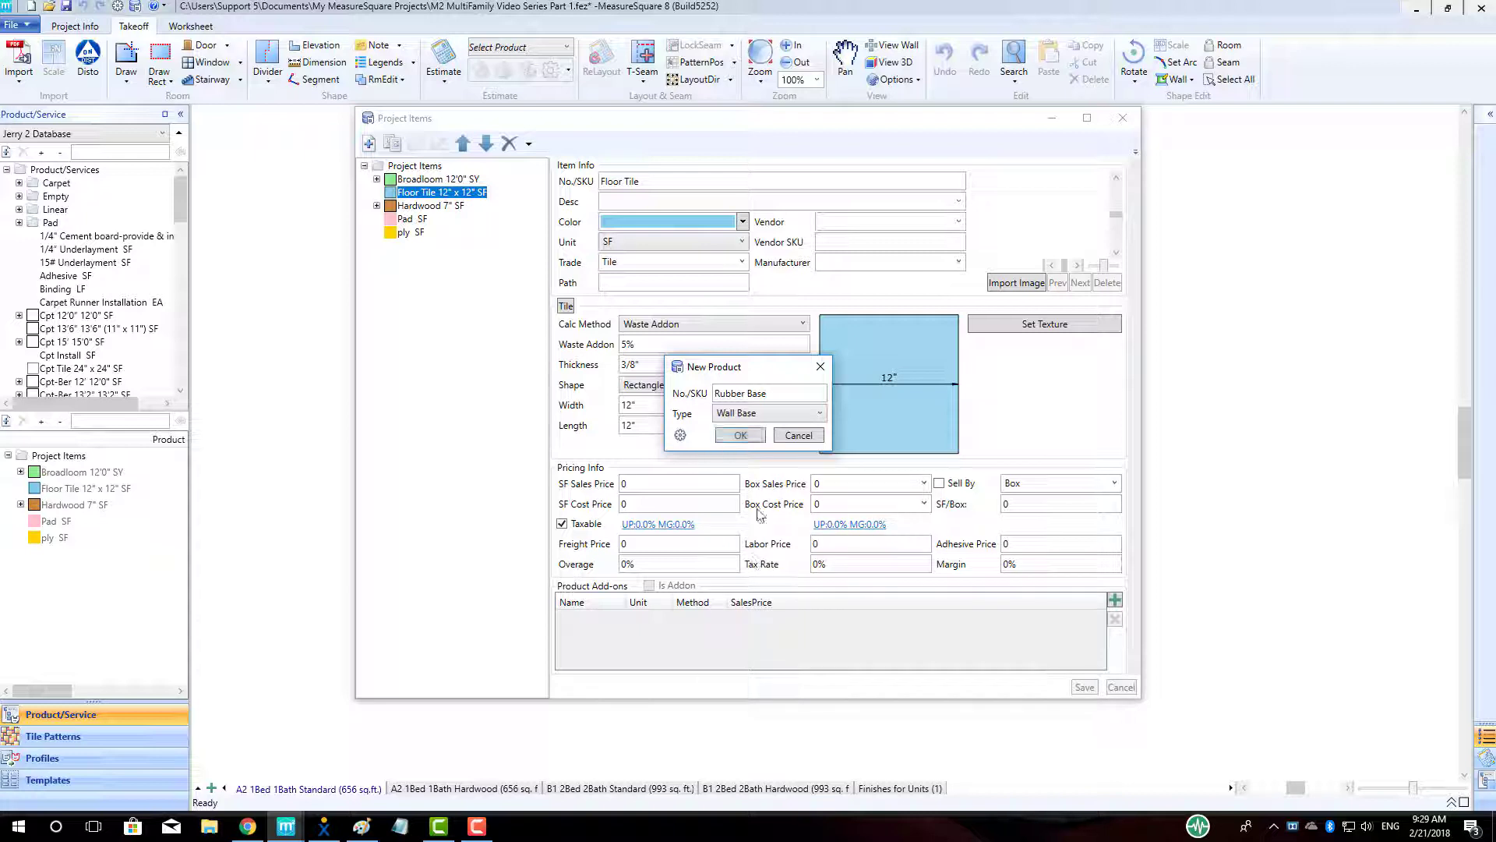
pyautogui.click(739, 435)
# Colour Rubber Base orange, save it, and duplicate it as Rubber Base[1].
pyautogui.click(743, 222)
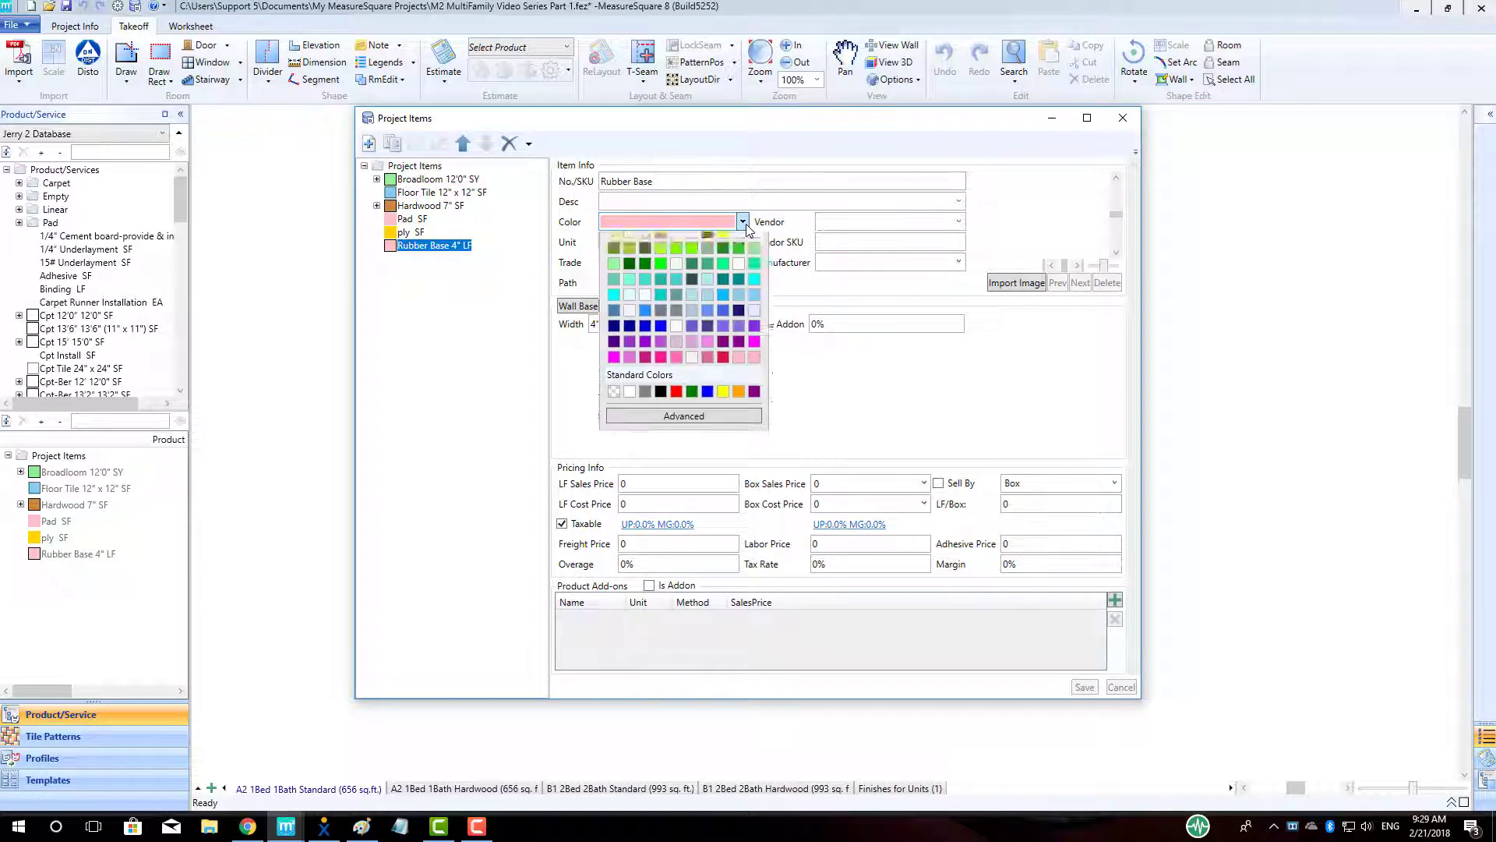
pyautogui.click(661, 298)
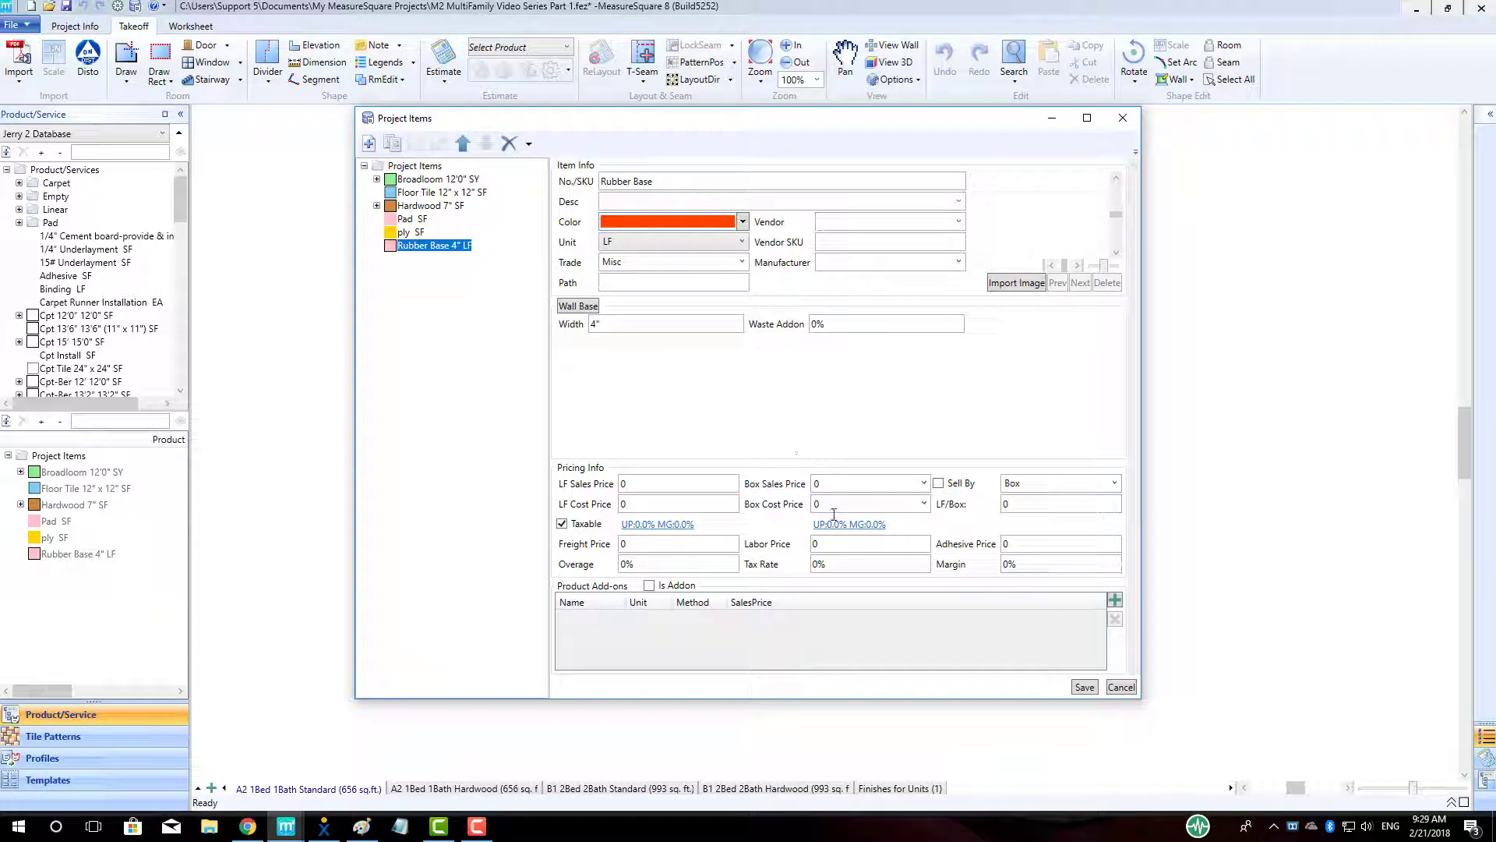
pyautogui.click(1083, 687)
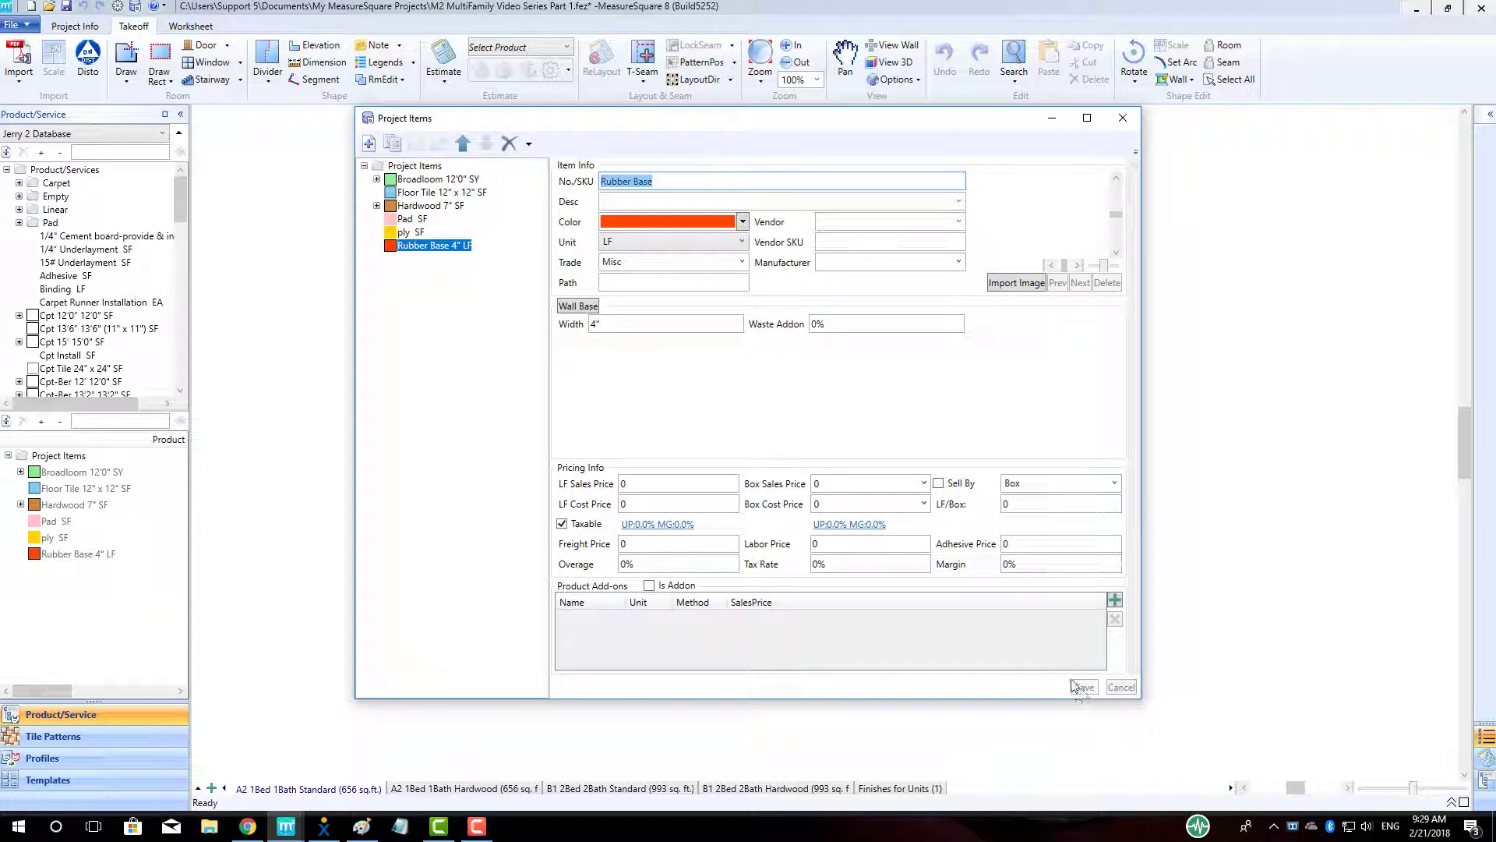
pyautogui.click(393, 144)
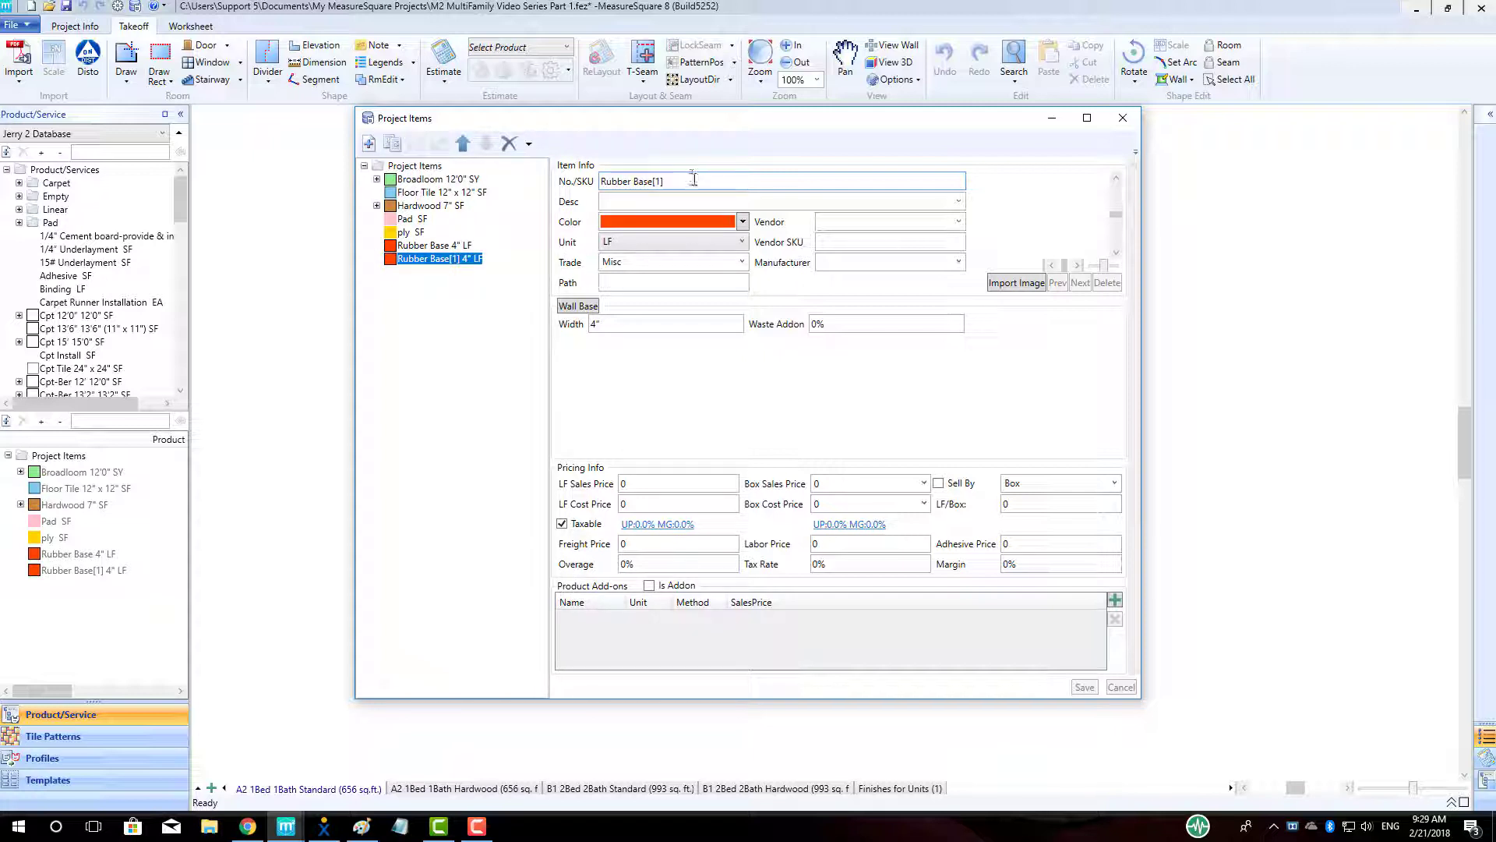